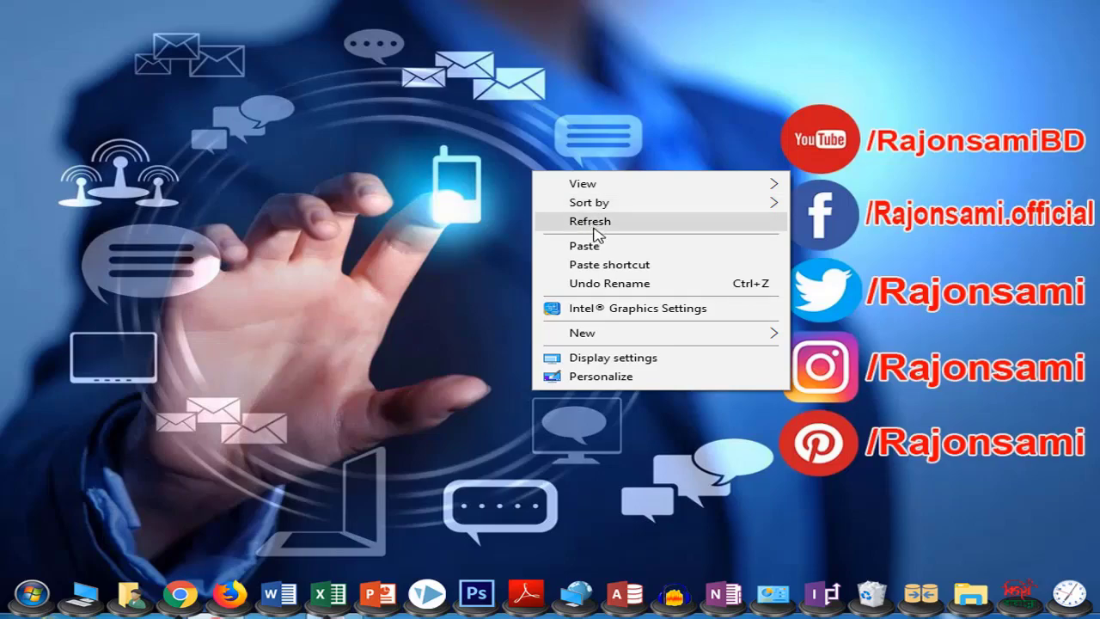
Refresh the desktop and switch to the Chrome window showing the New Tab page.
click(593, 224)
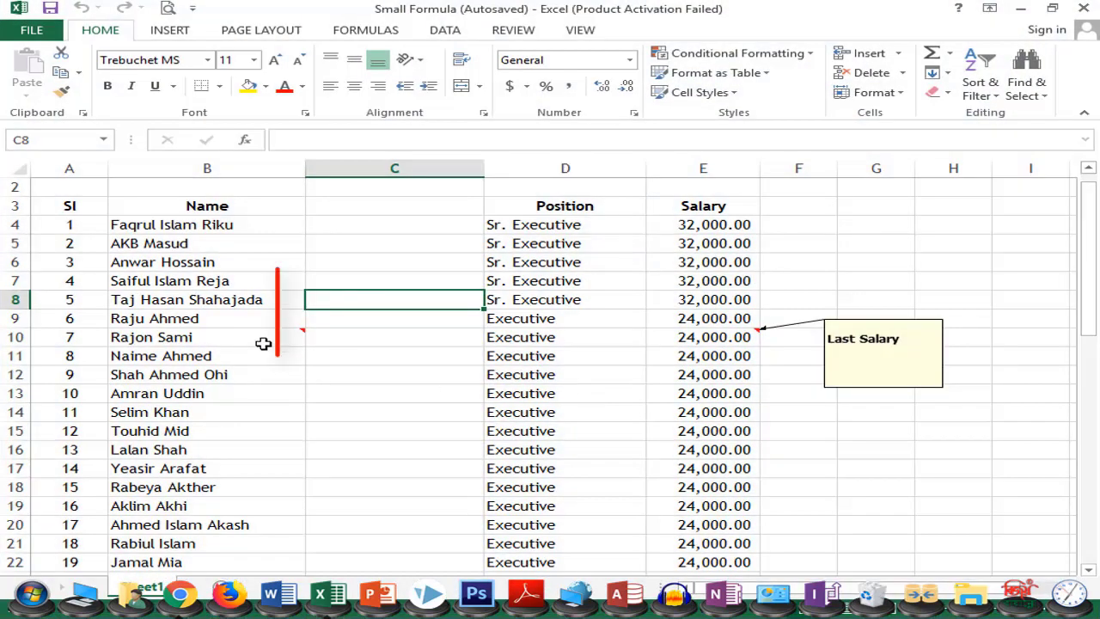
mouse_move(269, 352)
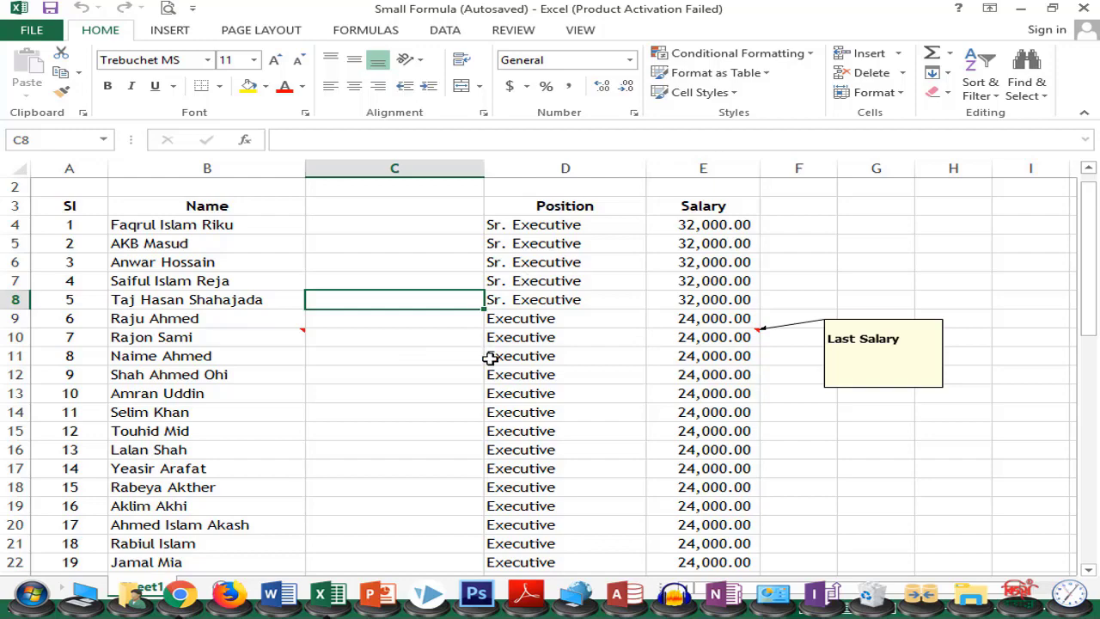
key(alt+Tab)
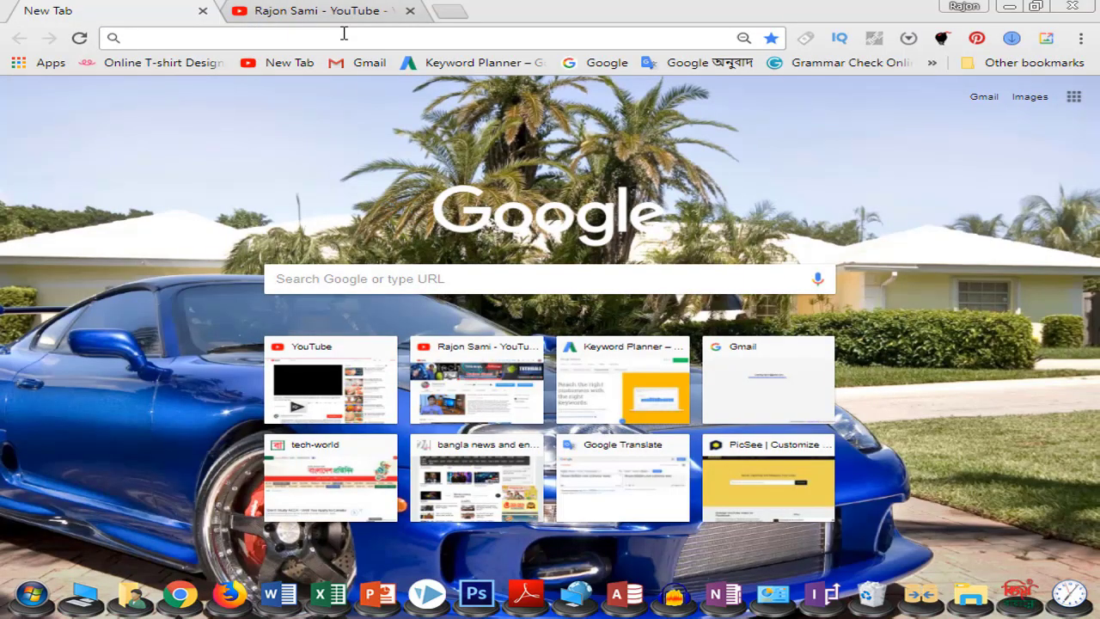
On the YouTube channel's Playlists page, start the MS Excel Bangla Tutorial A To Z playlist.
click(344, 12)
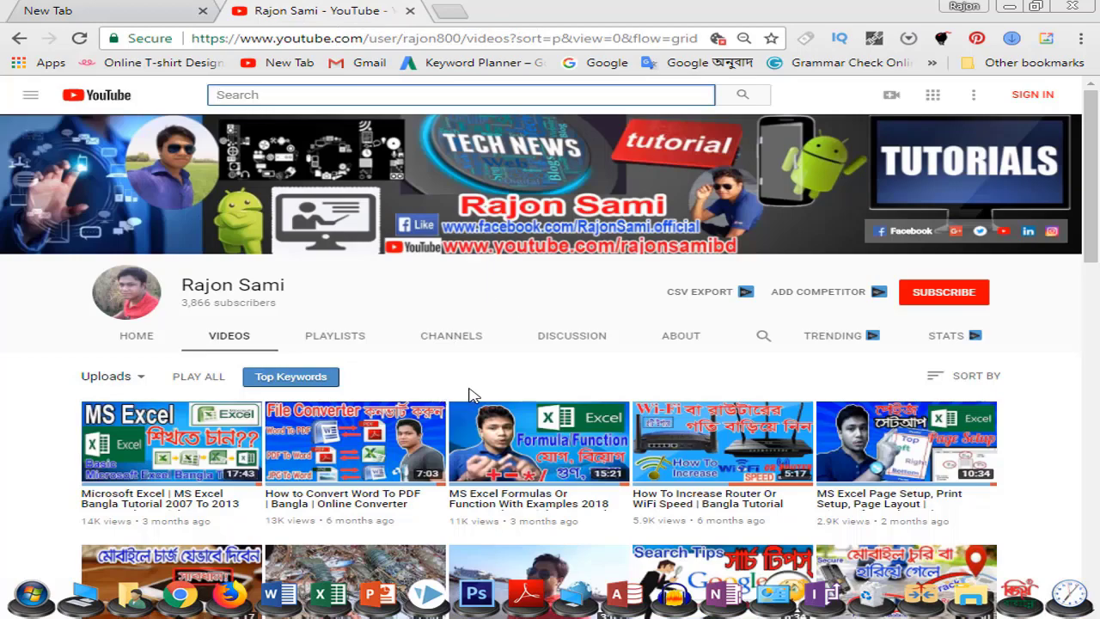
scroll(469, 395, down, 1)
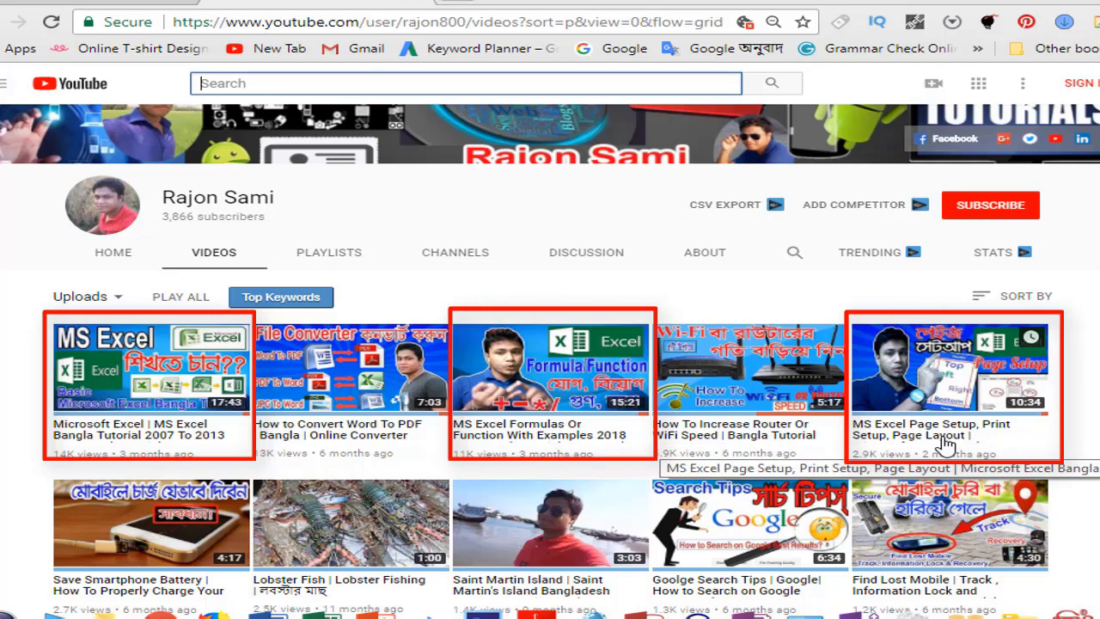
click(337, 252)
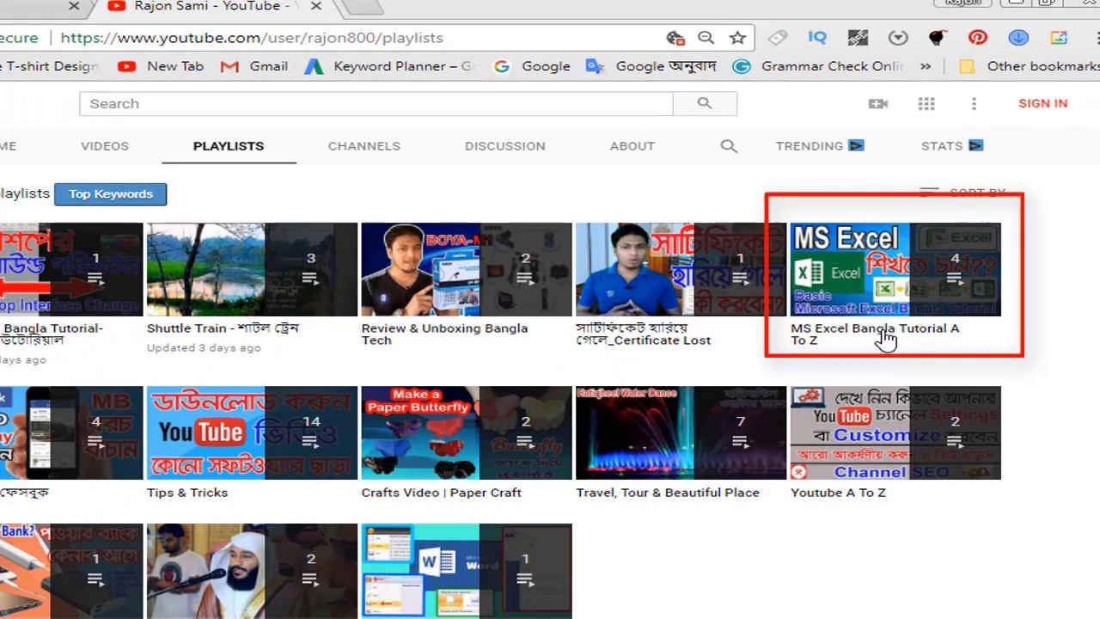
click(898, 295)
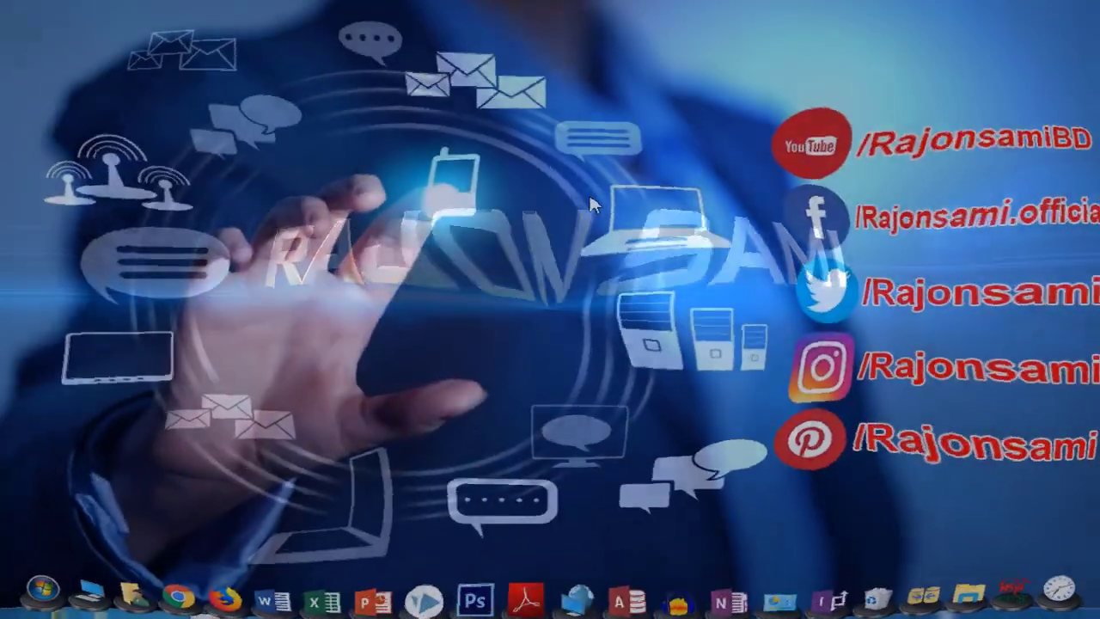
Refresh the desktop, launch Excel 2013 and start a blank workbook.
right_click(584, 200)
click(646, 248)
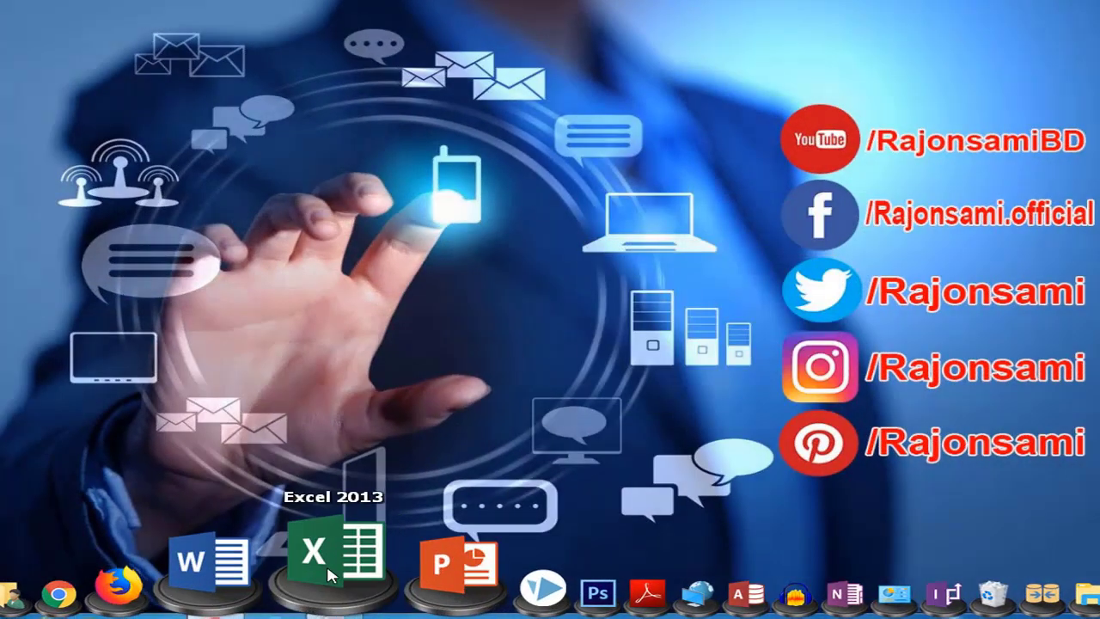
click(327, 560)
click(455, 292)
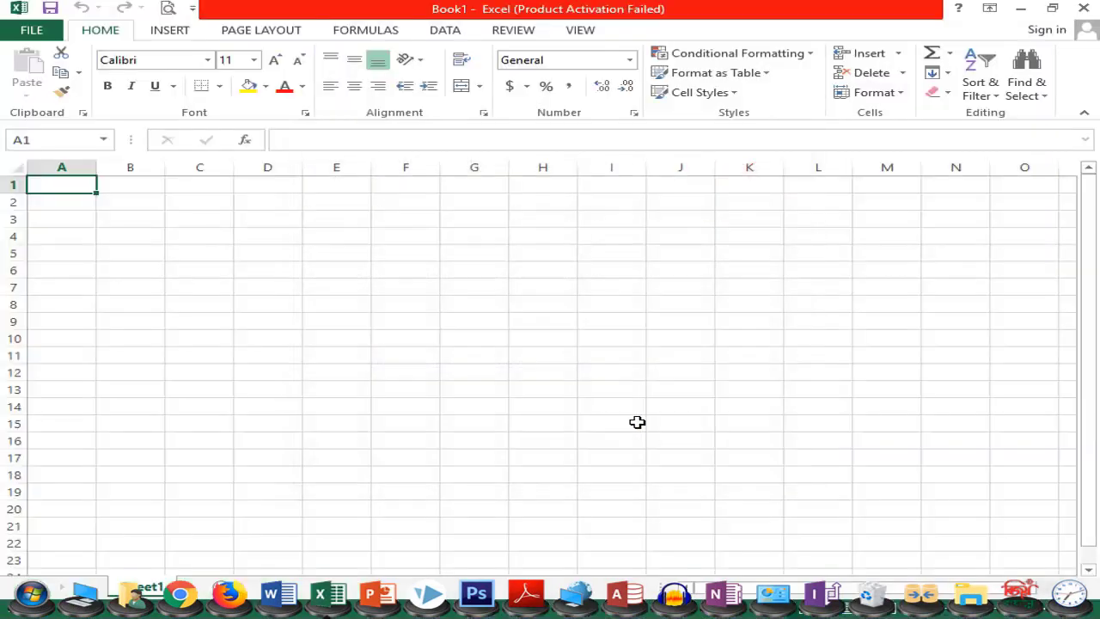
Open the recent Small Formula workbook with Ctrl+O.
click(455, 273)
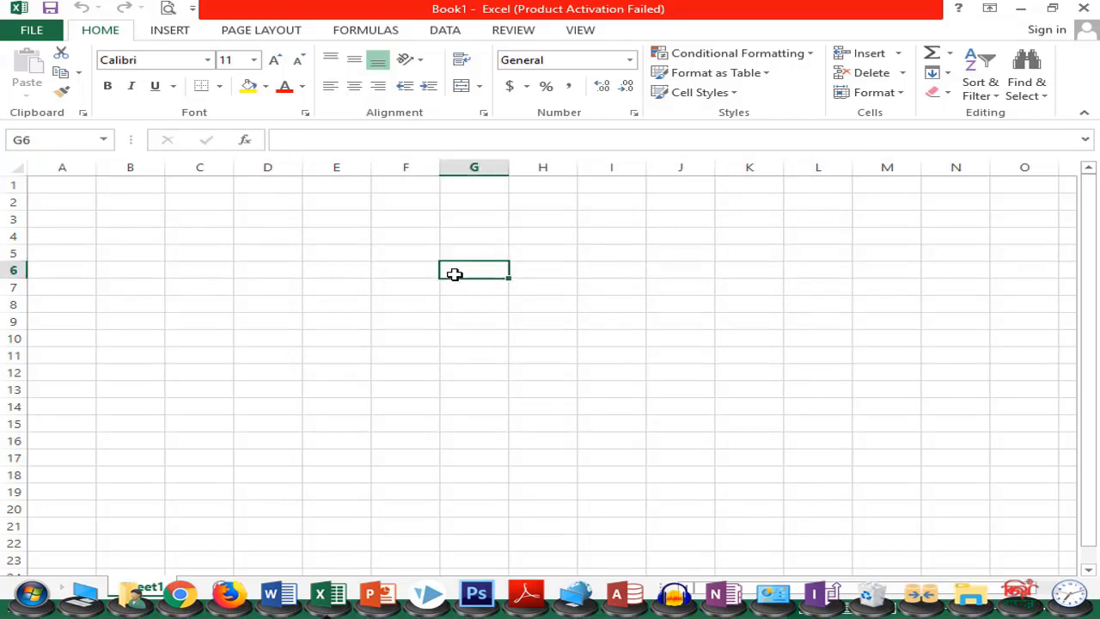
click(411, 241)
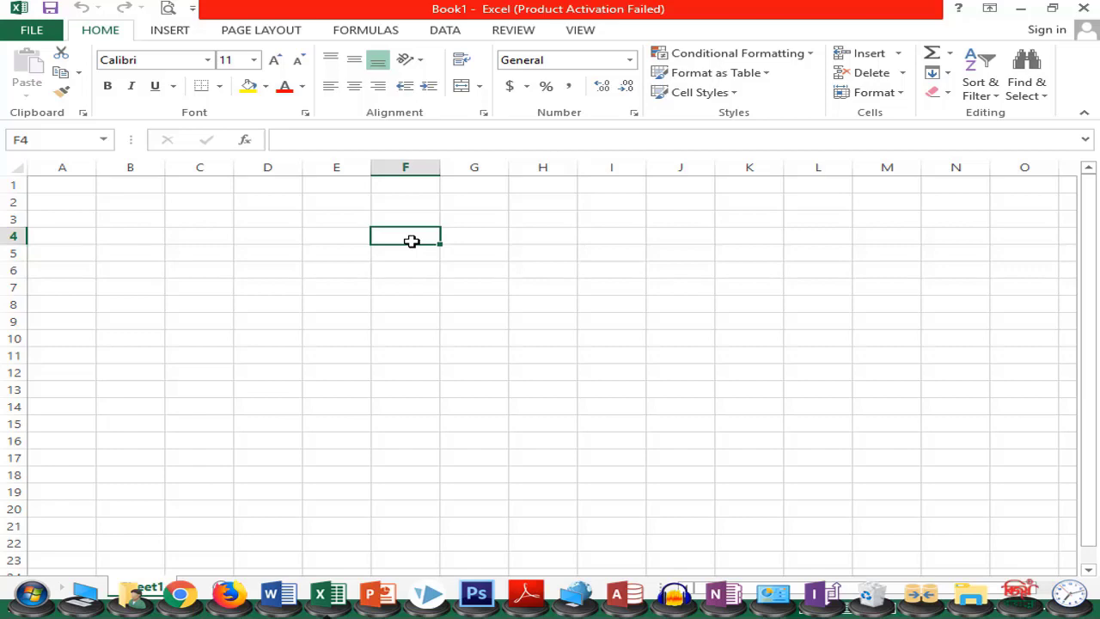
key(ctrl+o)
click(582, 170)
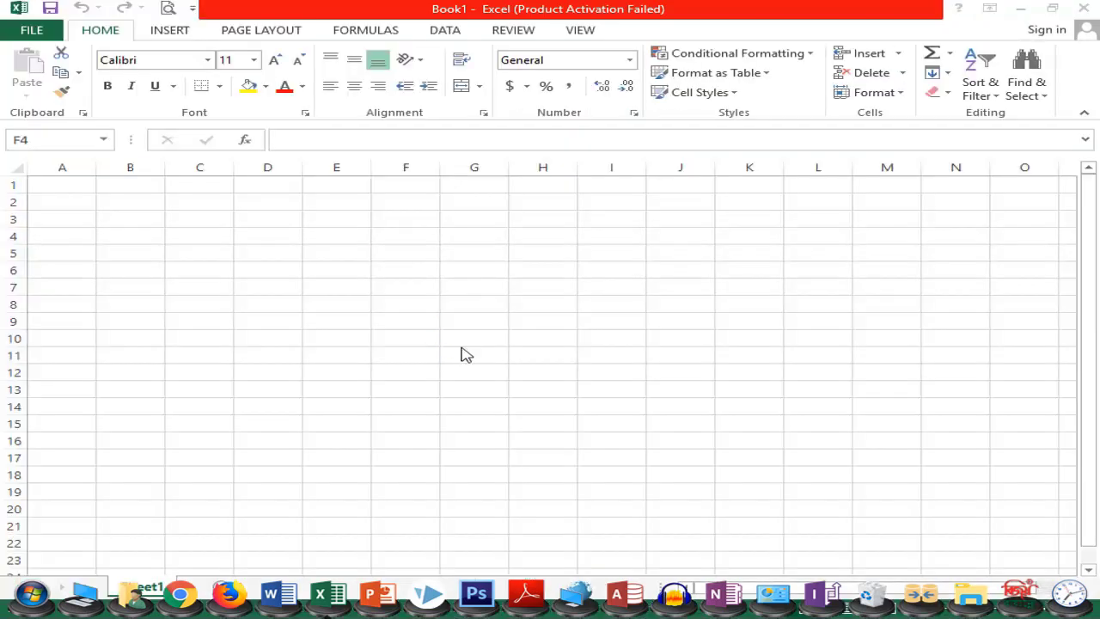
Move through the Salary Sheet-1 cells, ending with salary cell E11 selected.
click(404, 295)
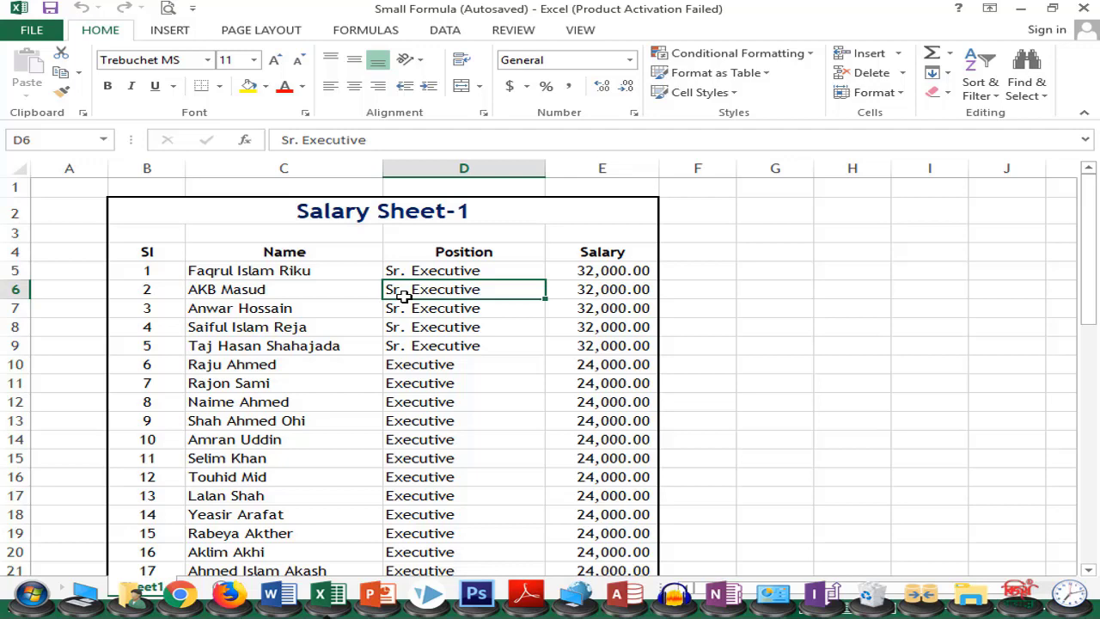
click(331, 383)
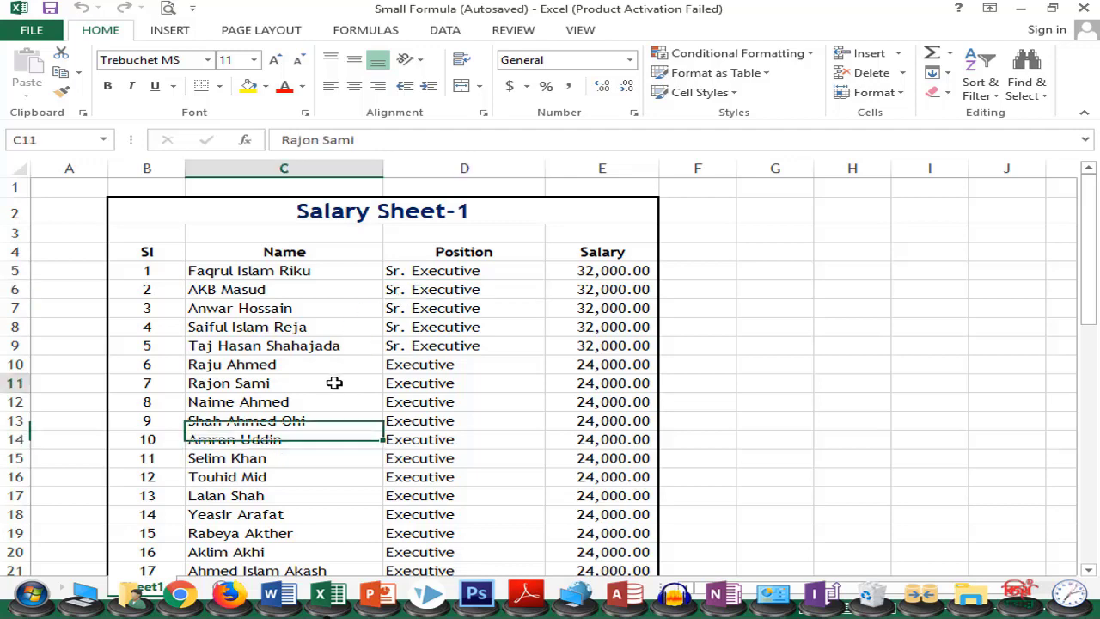
click(332, 420)
click(325, 383)
click(352, 439)
click(359, 383)
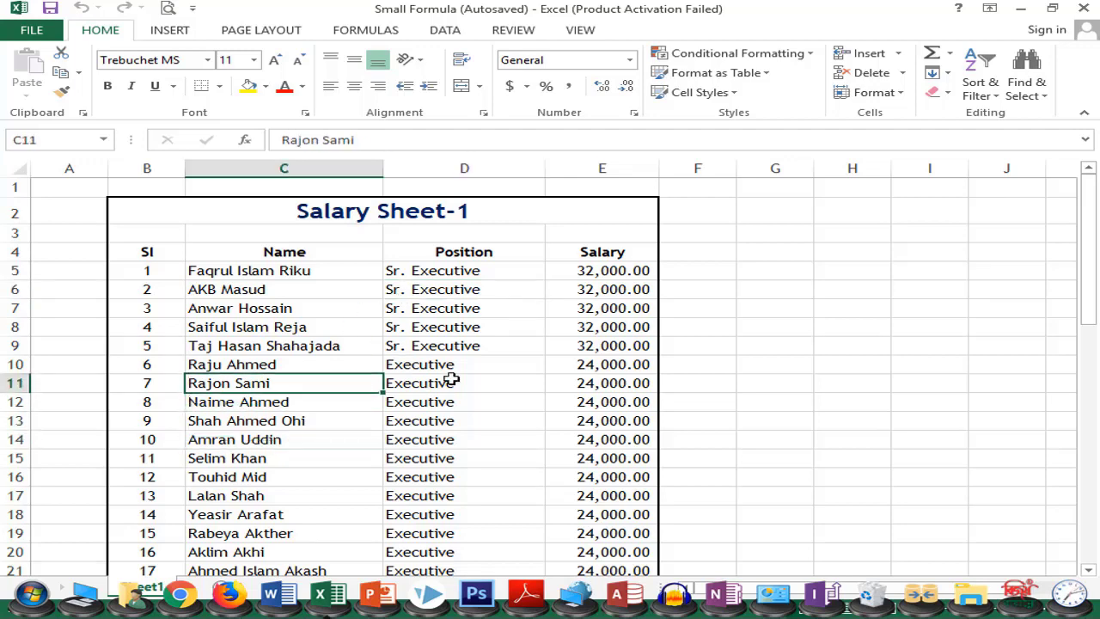
click(468, 365)
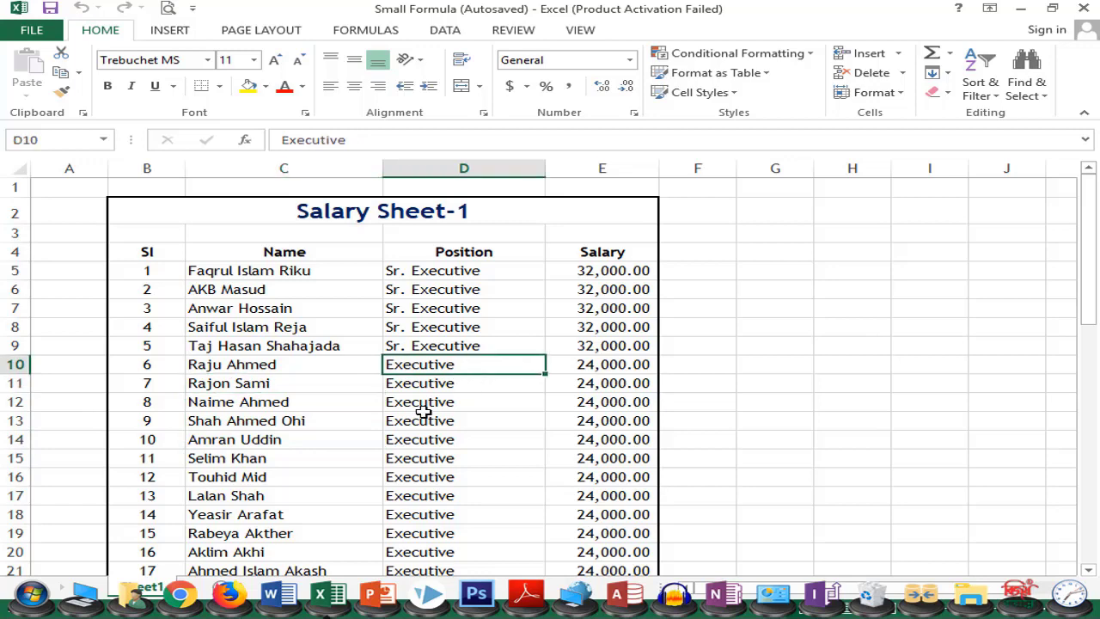
click(354, 385)
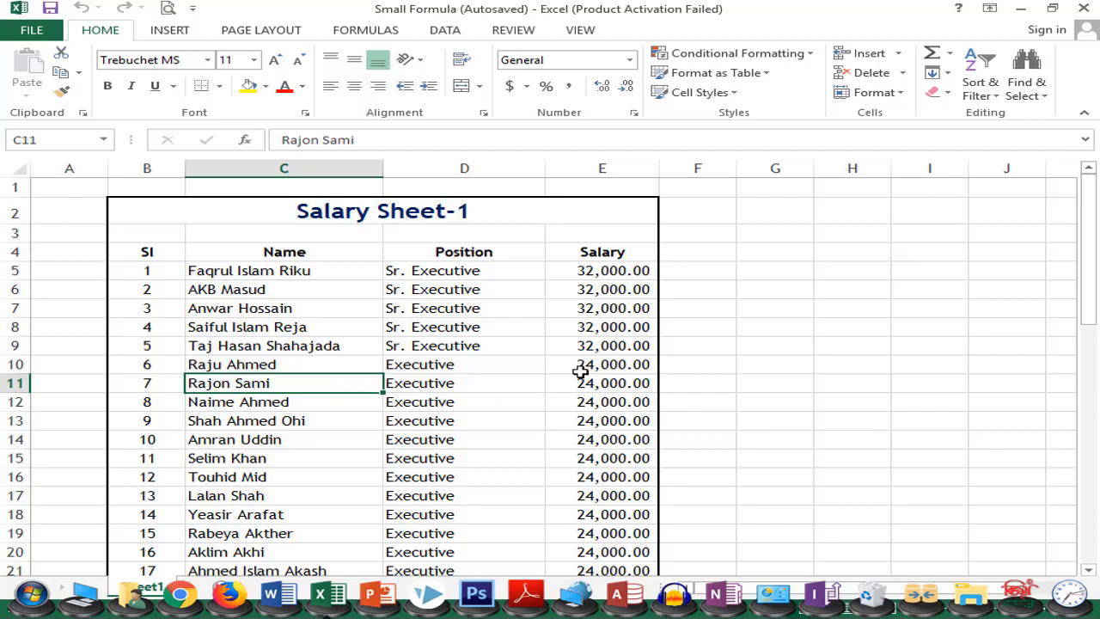
click(601, 420)
click(615, 383)
click(621, 421)
click(627, 384)
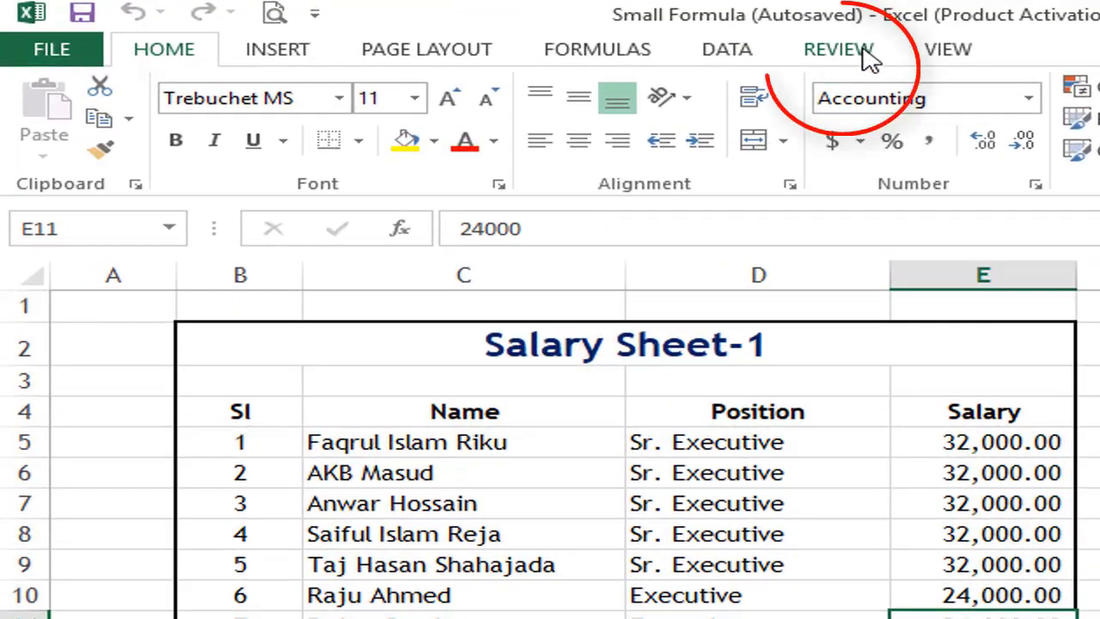
Add a new comment to cell E11 from the Review ribbon.
click(862, 53)
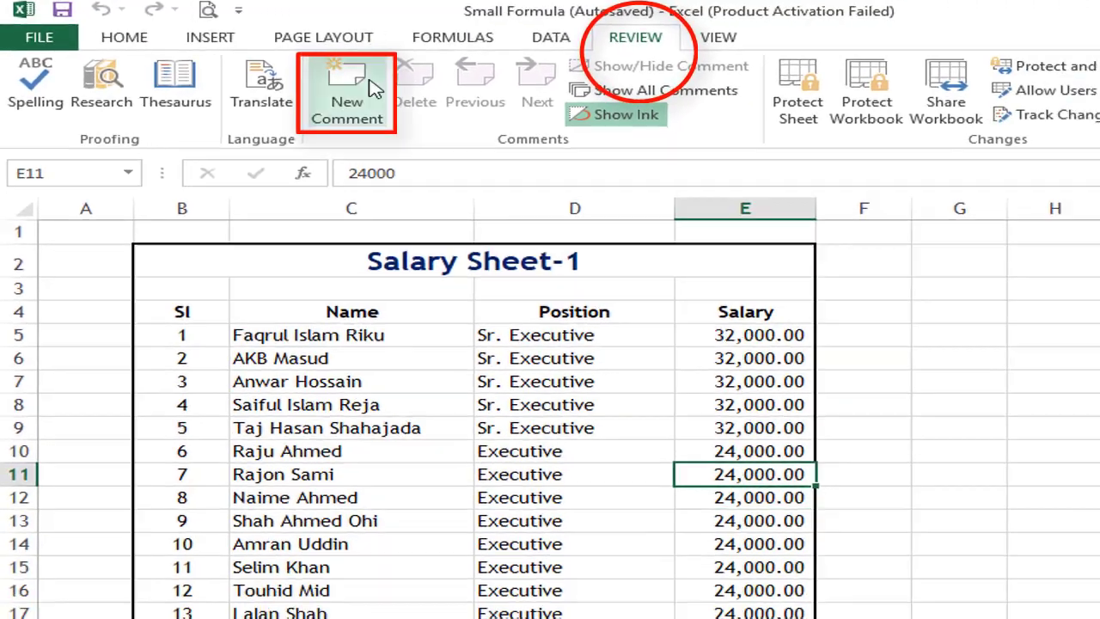
click(288, 73)
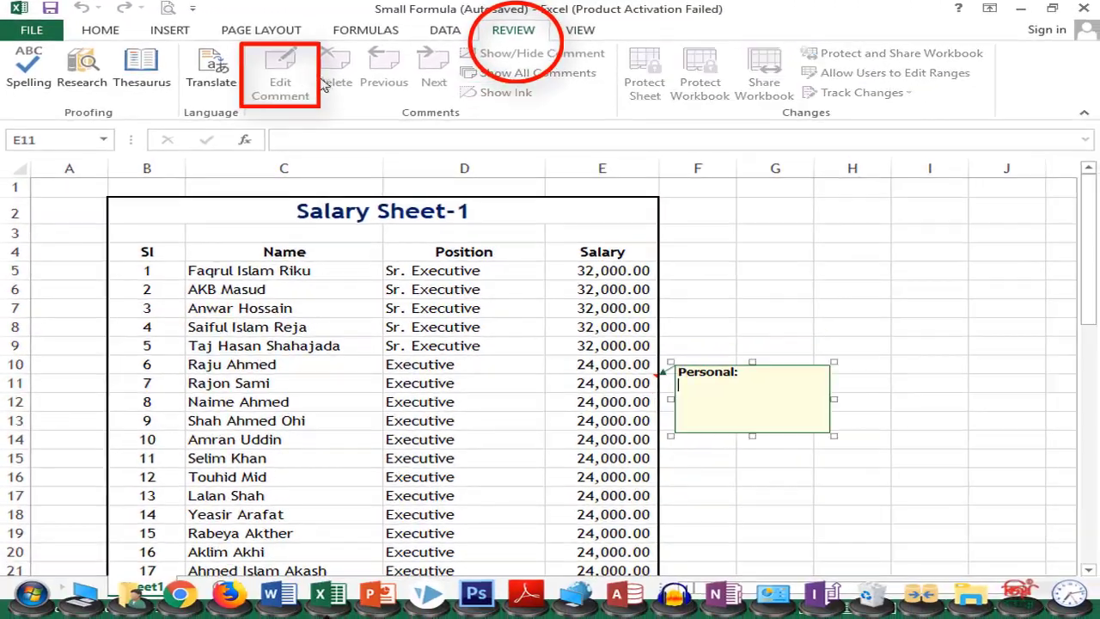
click(642, 413)
key(Up)
key(Up)
key(Up)
key(Down)
Insert a comment on cell C11 through its shortcut menu.
click(456, 420)
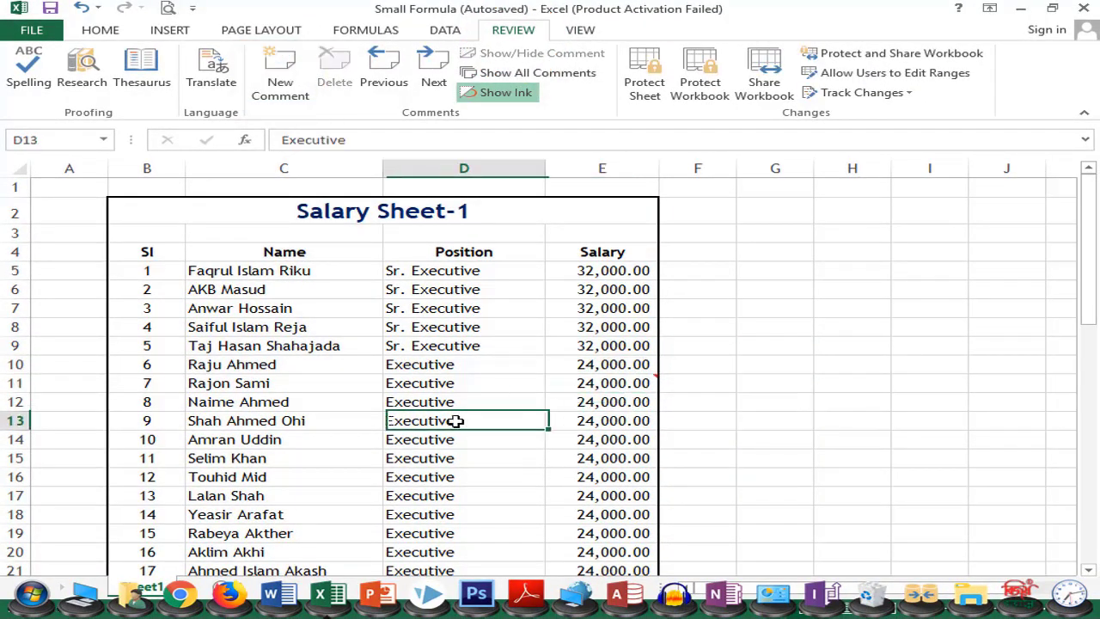
click(345, 385)
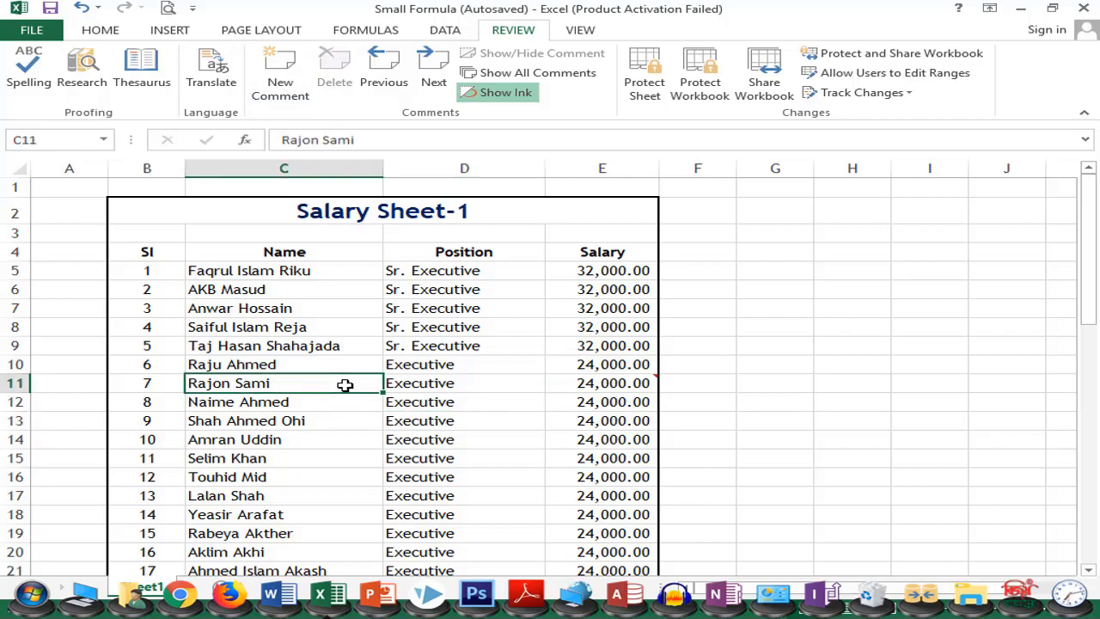
click(334, 457)
click(339, 381)
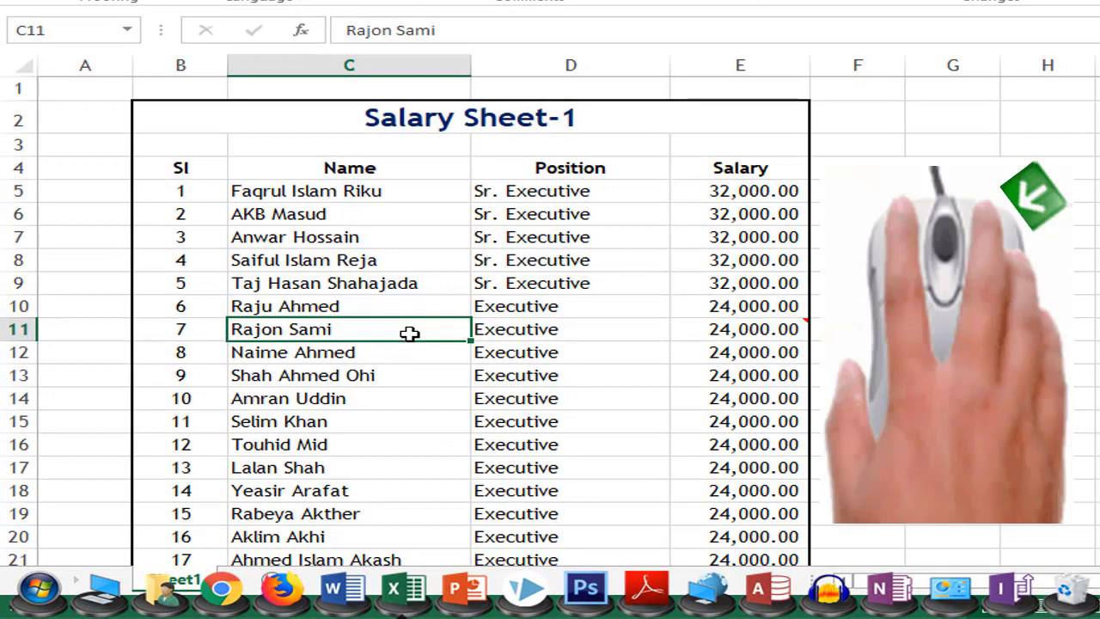
right_click(409, 333)
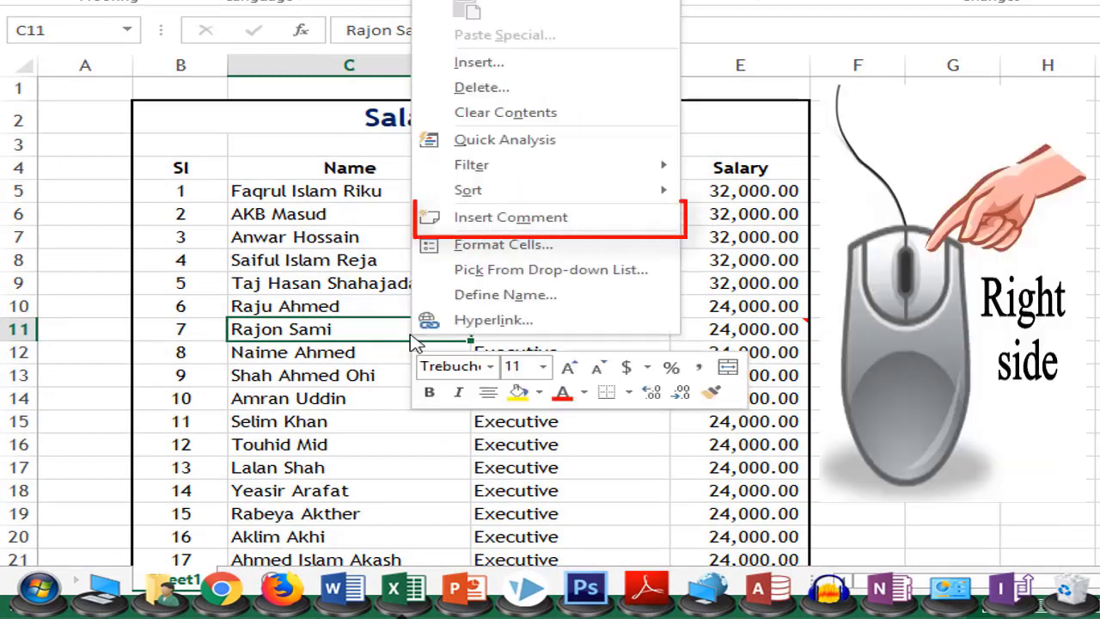
click(530, 228)
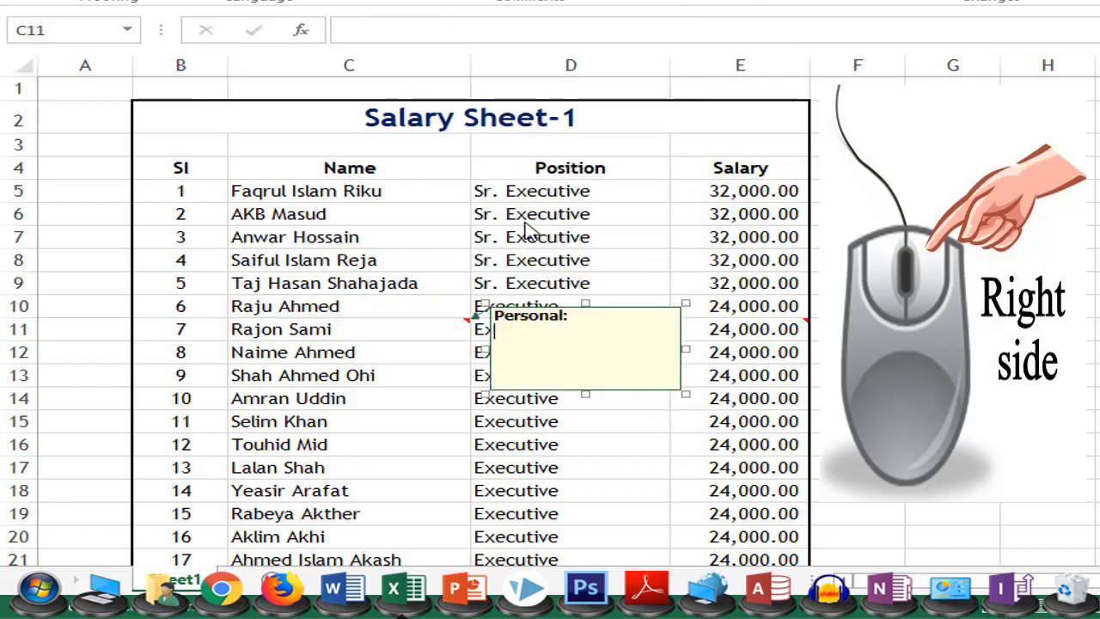
click(434, 326)
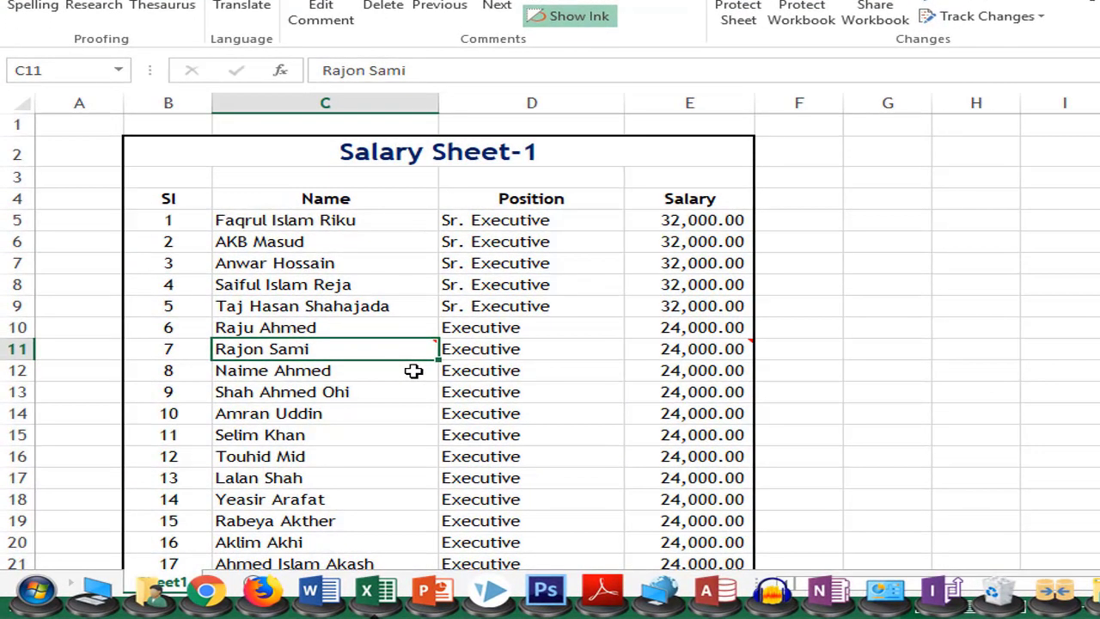
Reopen the C11 comment with Shift+F2, then select salary cell E11.
key(shift+F2)
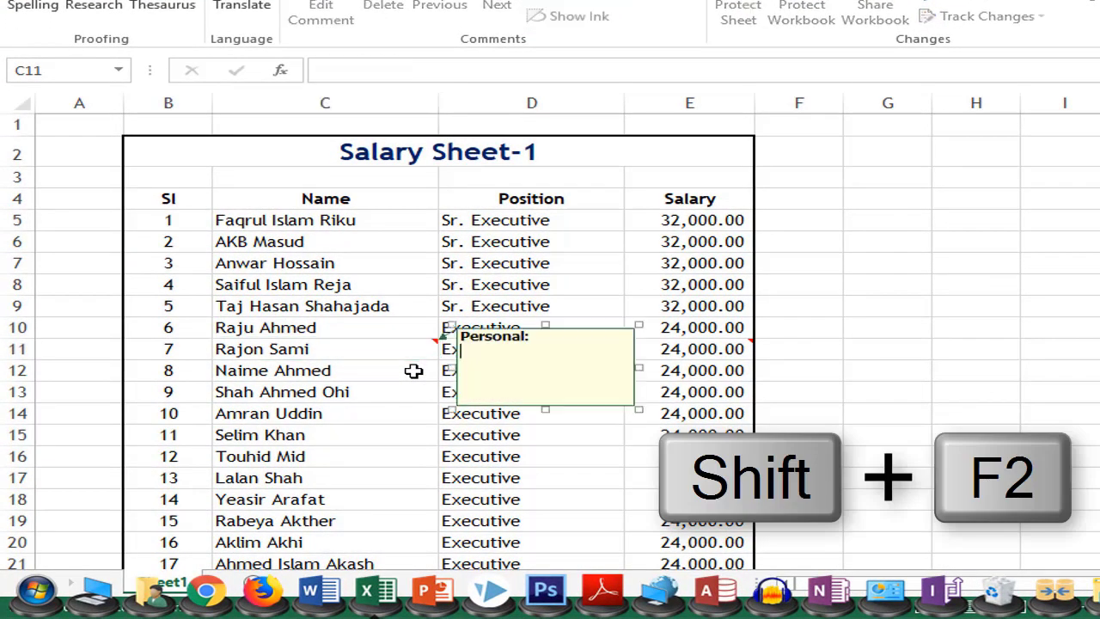
click(414, 372)
click(580, 394)
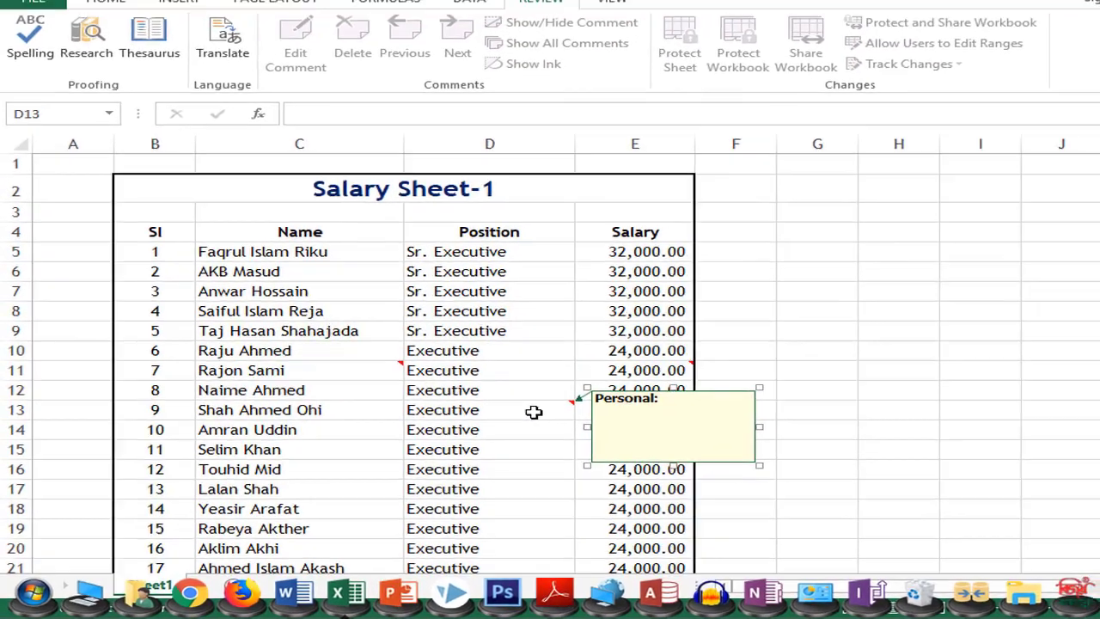
click(625, 386)
Replace the author label in E11's comment with the text 'Last Salary'.
right_click(628, 391)
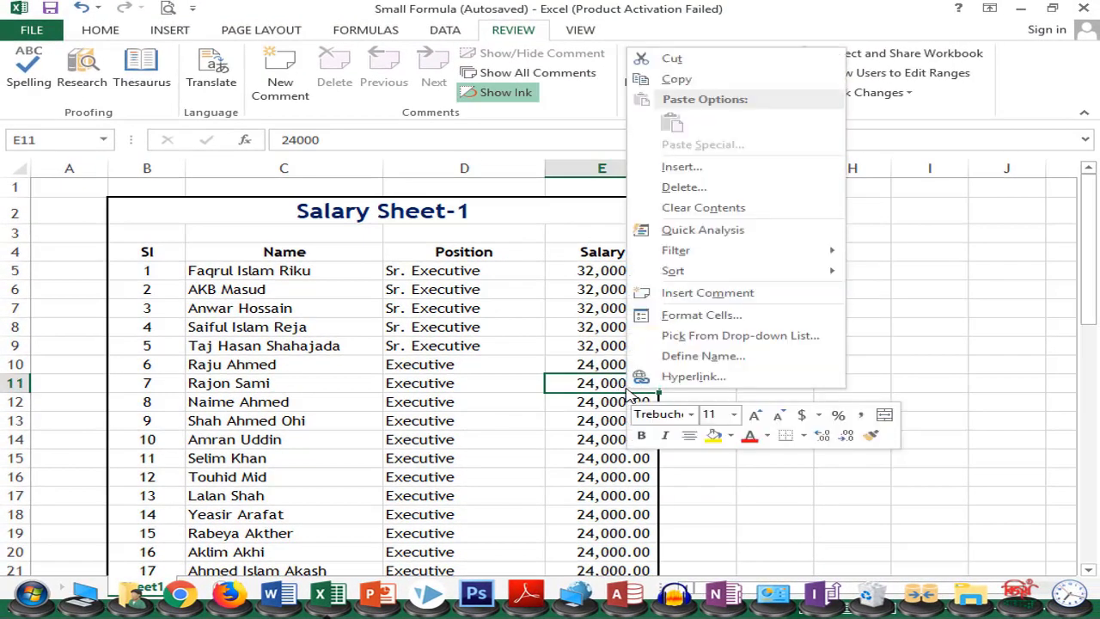
click(736, 293)
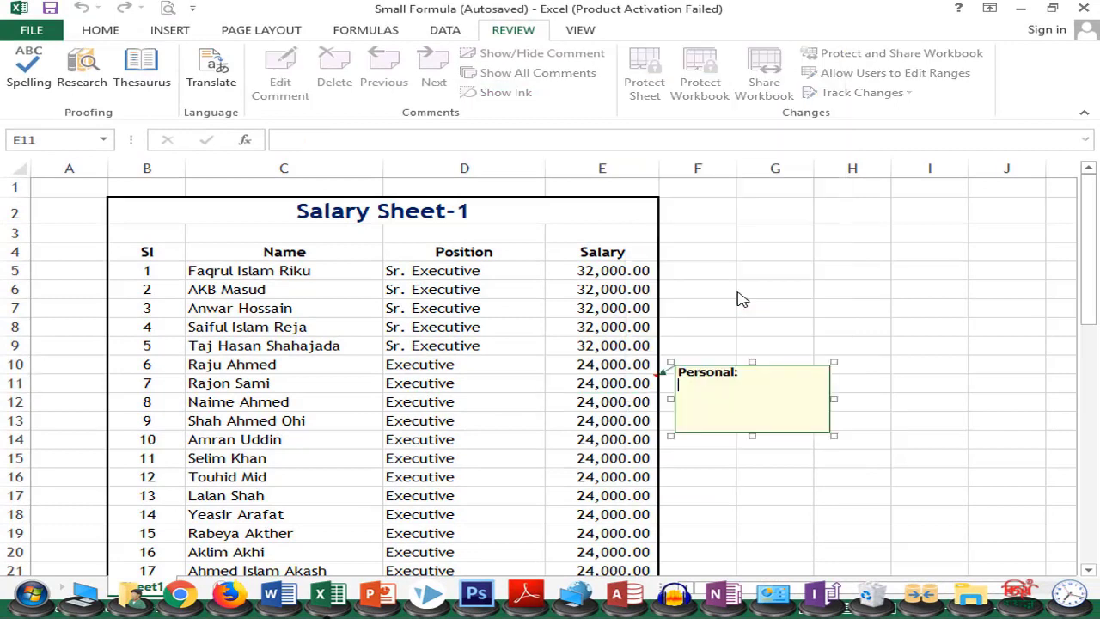
drag(749, 370, 685, 380)
click(678, 387)
key(BackSpace)
key(BackSpace)
key(BackSpace)
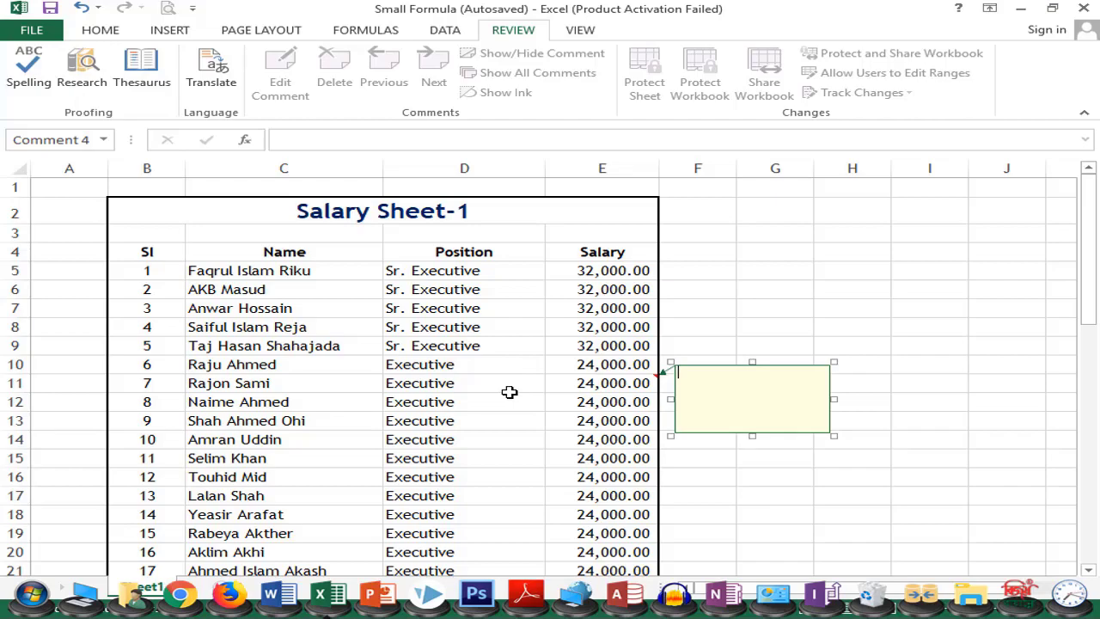
text(Last )
text(S)
text(alary)
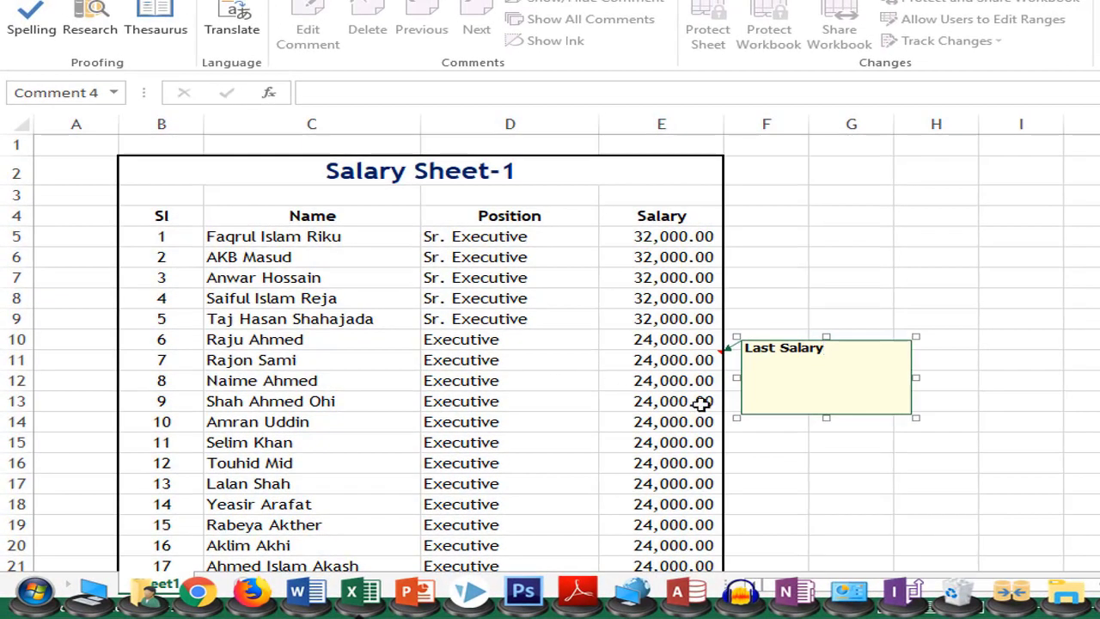
click(793, 442)
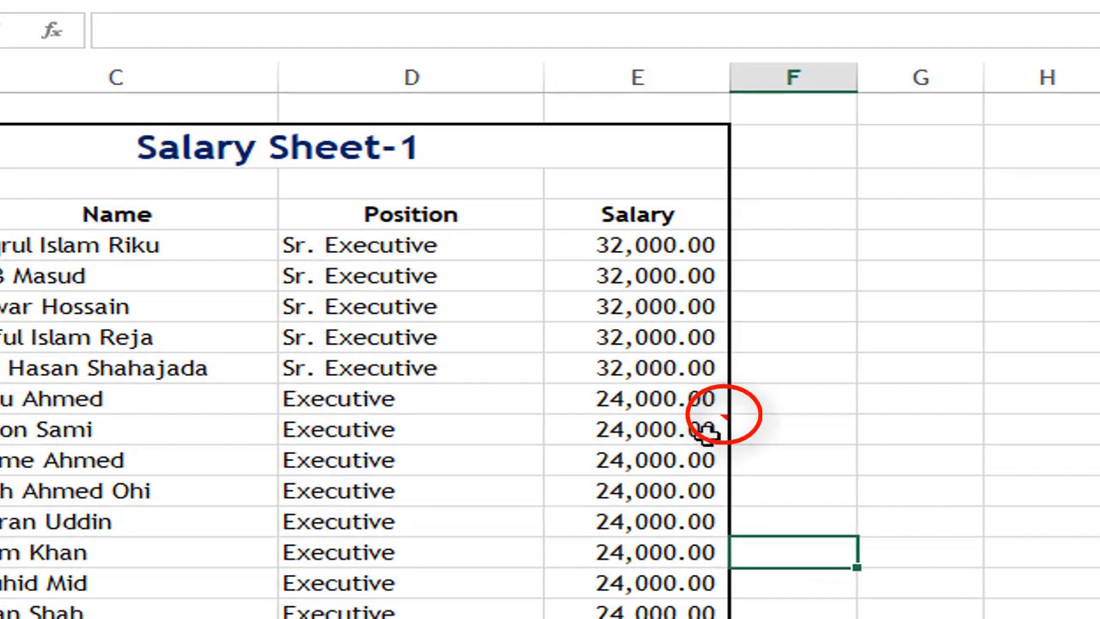
mouse_move(776, 412)
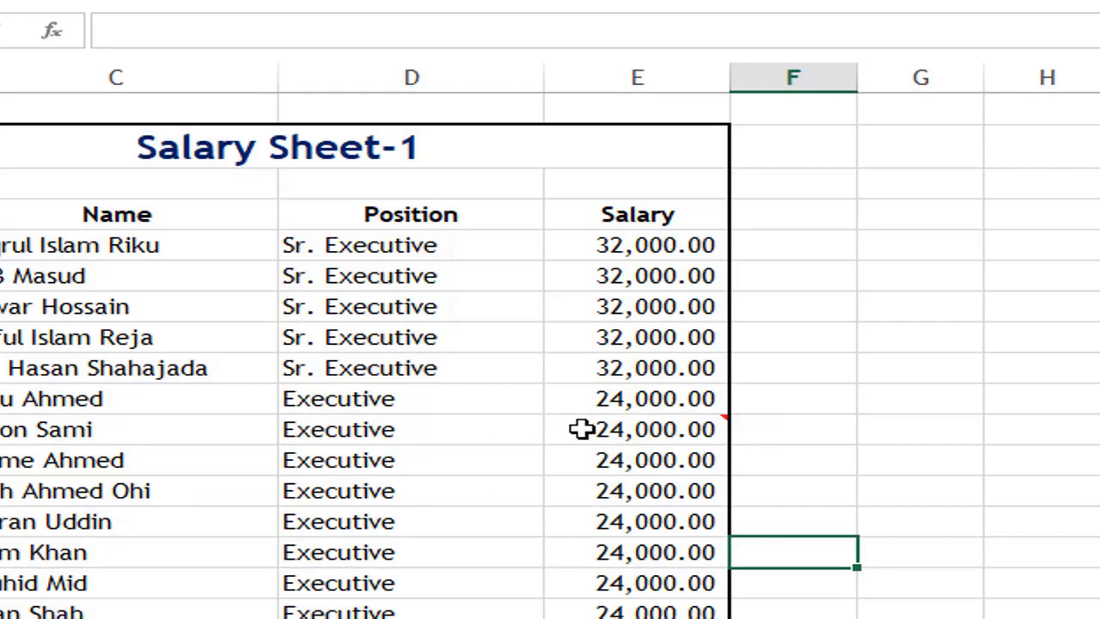
mouse_move(631, 431)
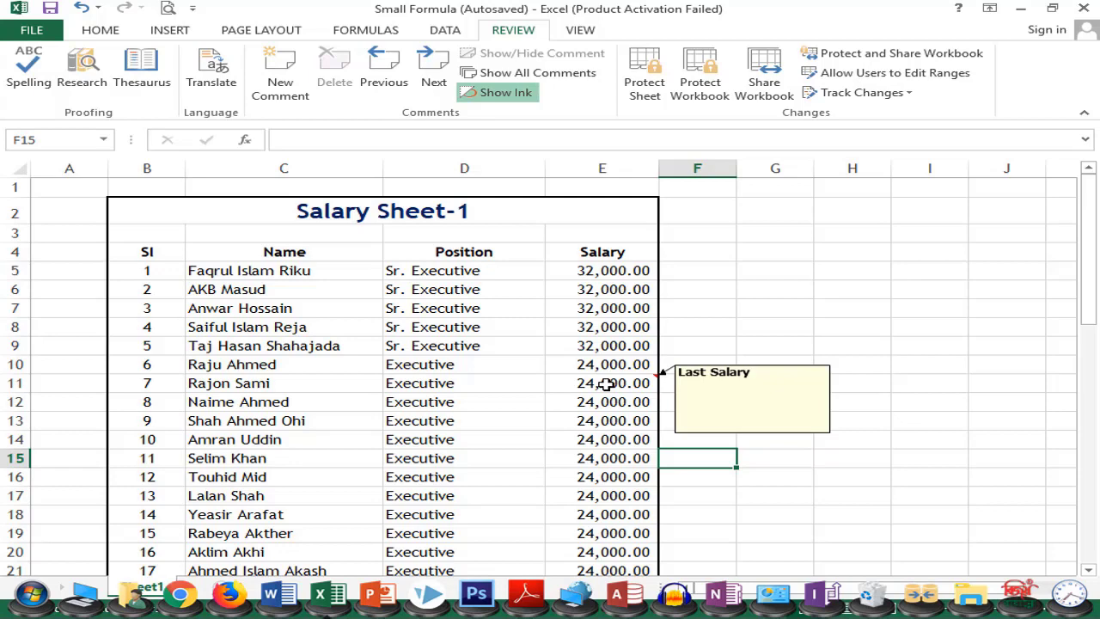
Start a Shift+F2 comment on C11, erase the author name, and select the comment box.
click(305, 391)
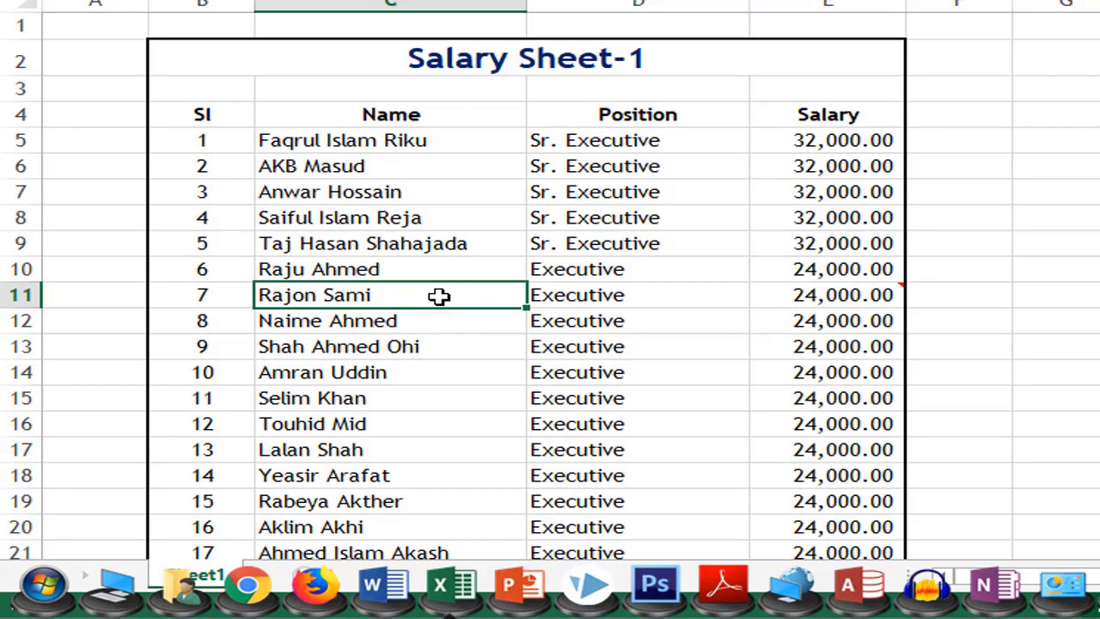
key(shift+F2)
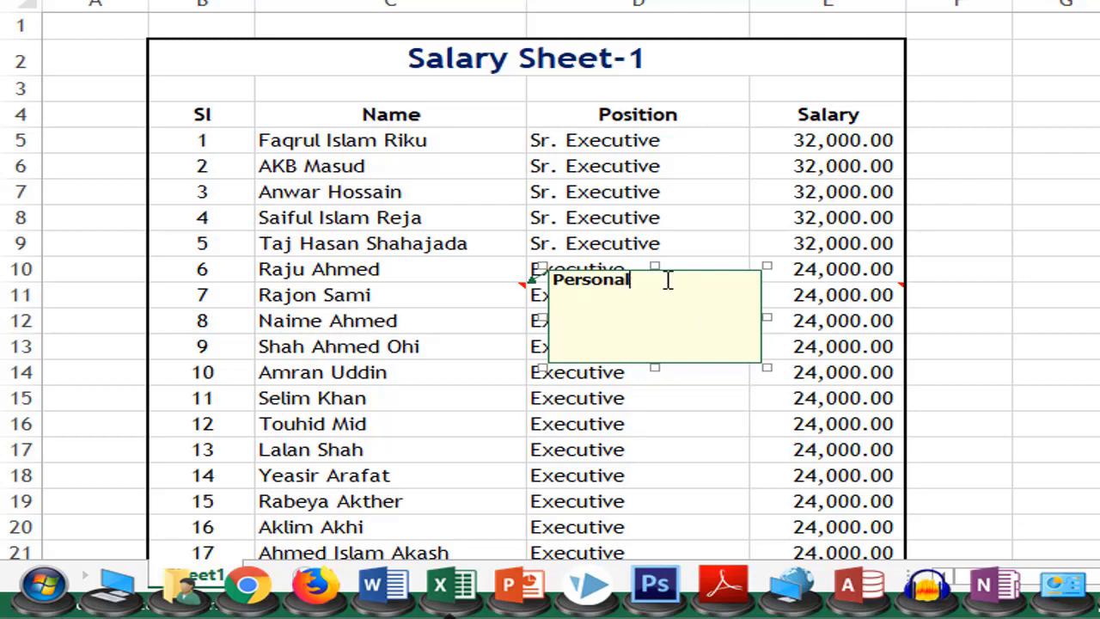
key(BackSpace)
key(BackSpace)
key(BackSpace)
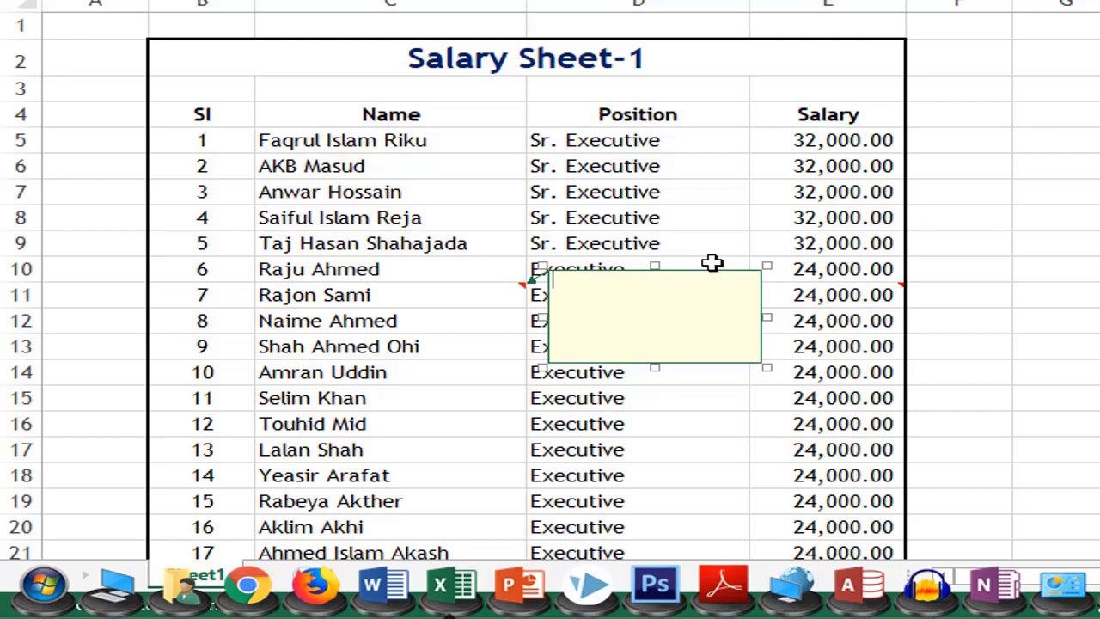
click(713, 268)
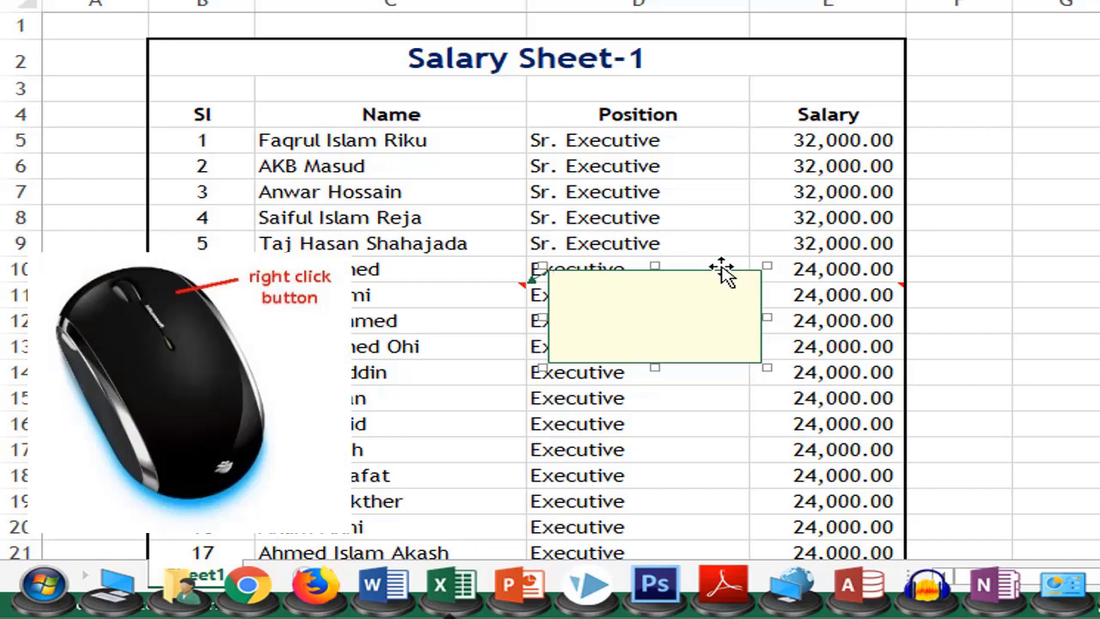
Open Format Comment for the C11 comment from its border's shortcut menu.
right_click(722, 270)
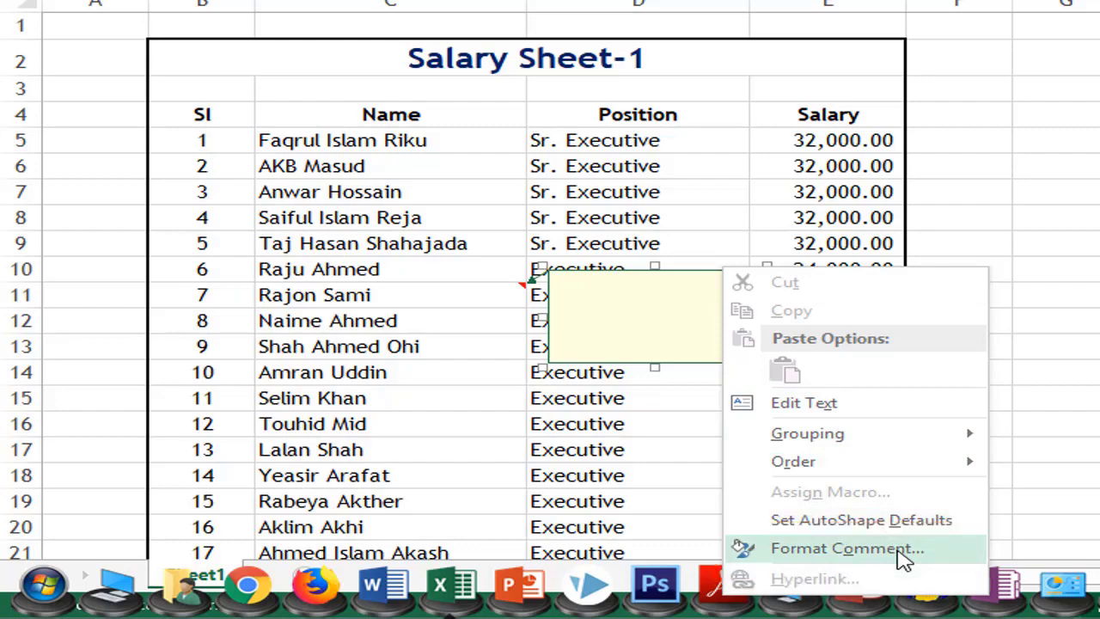
click(904, 550)
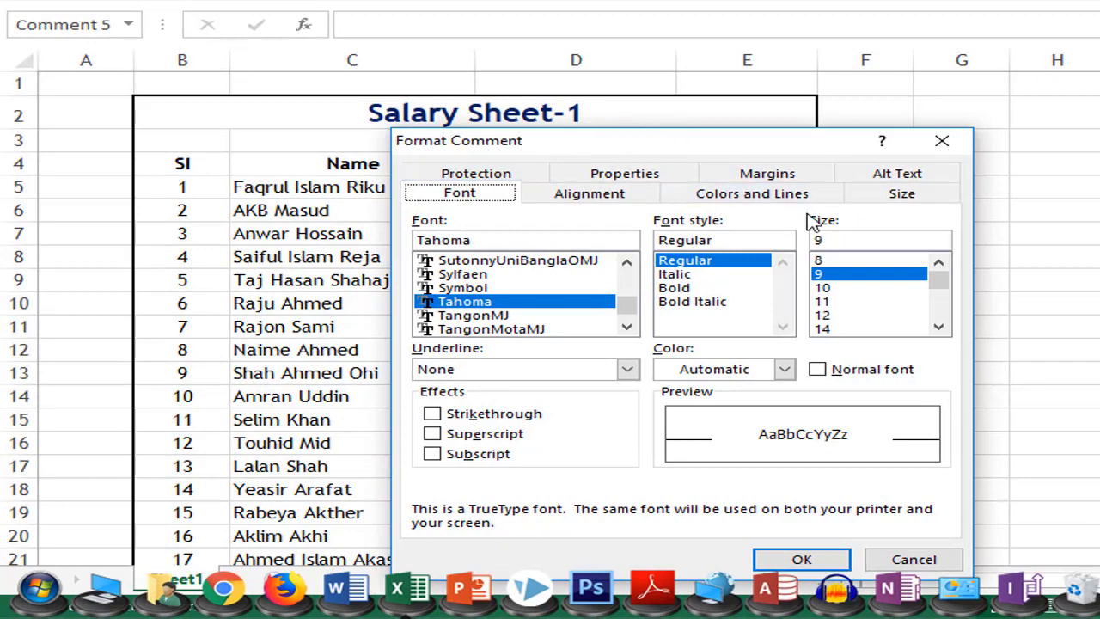
On Colors and Lines, choose Fill Effects from the Fill Color dropdown.
click(781, 200)
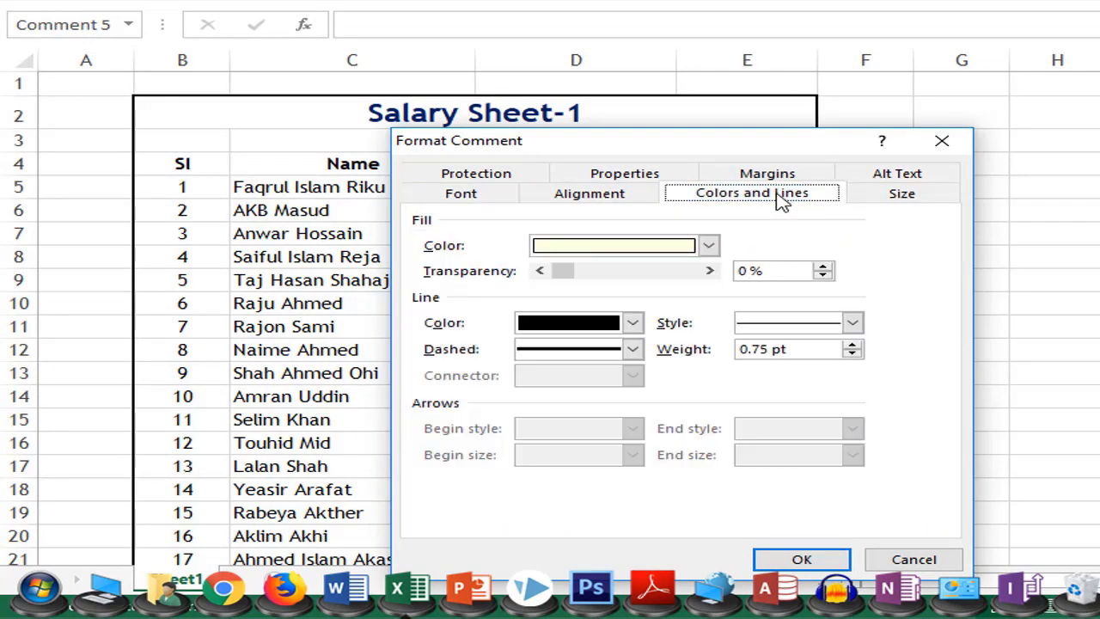
click(688, 246)
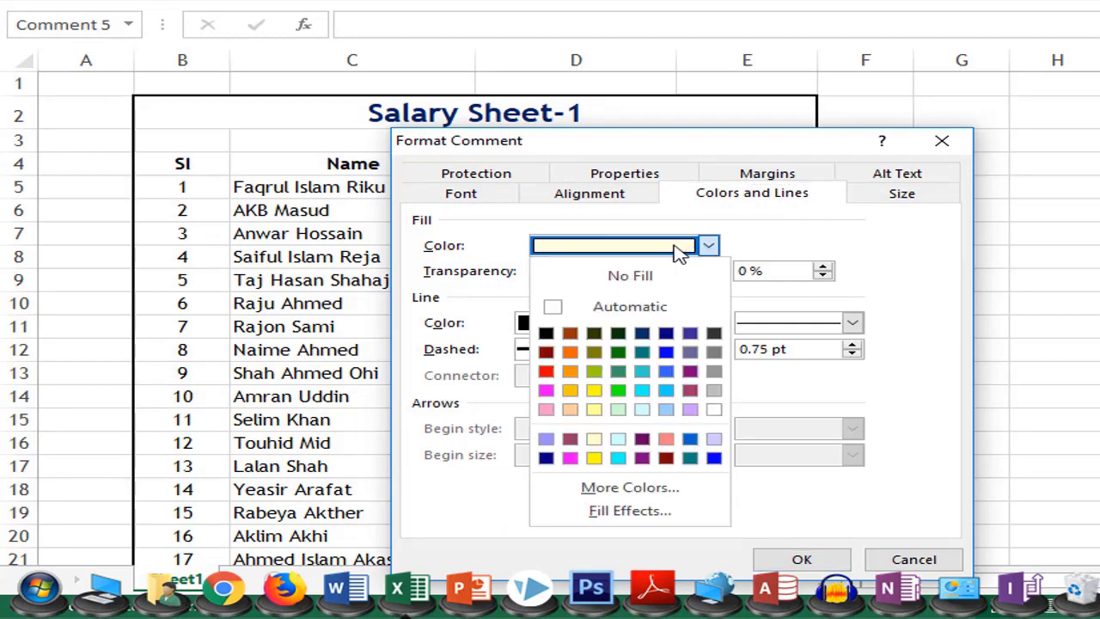
click(659, 521)
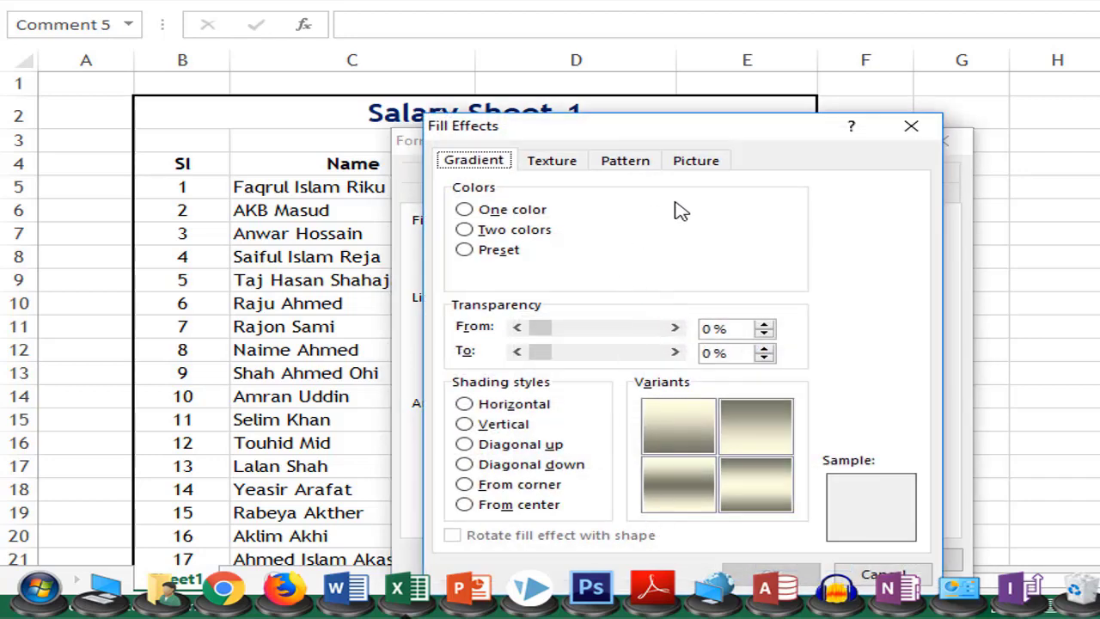
Set picture PP-1 from the My Picture folder as the C11 comment's fill.
click(706, 168)
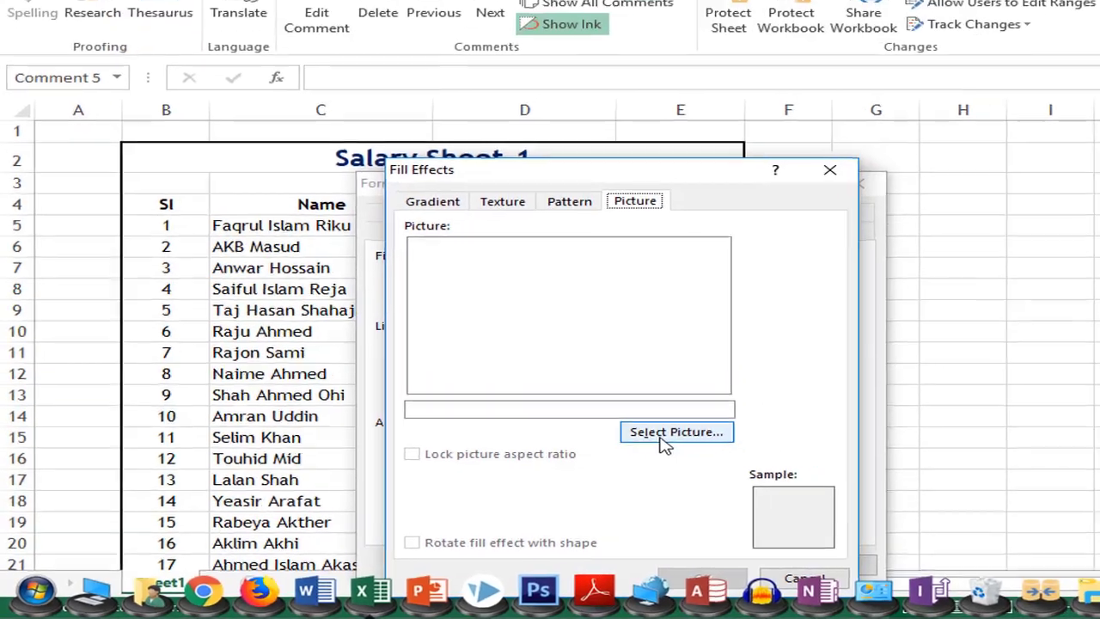
click(727, 419)
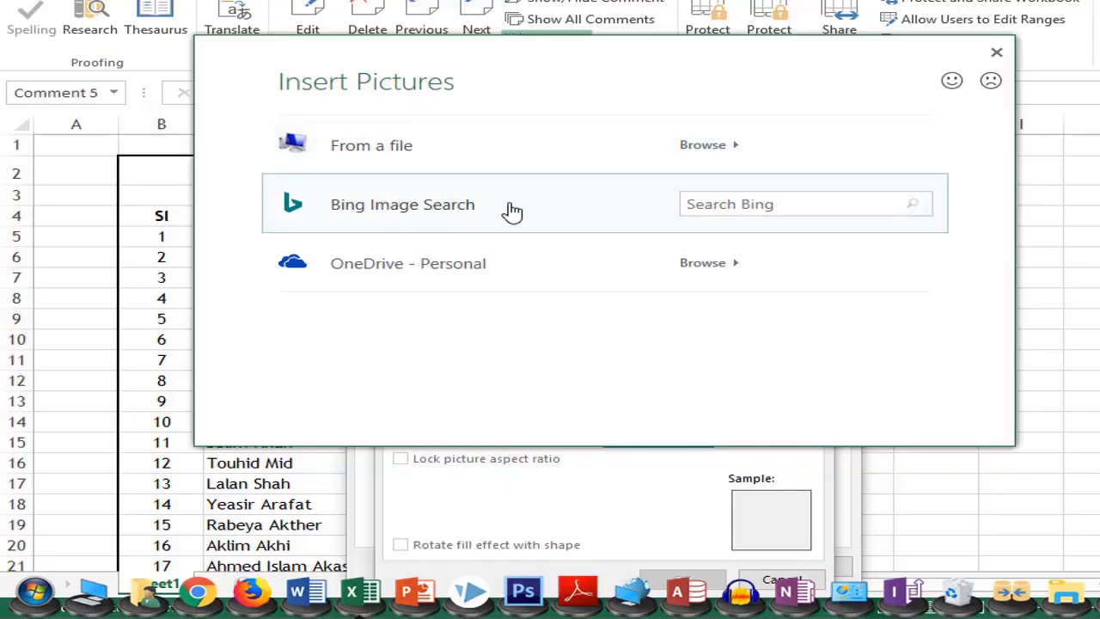
click(381, 159)
double_click(667, 332)
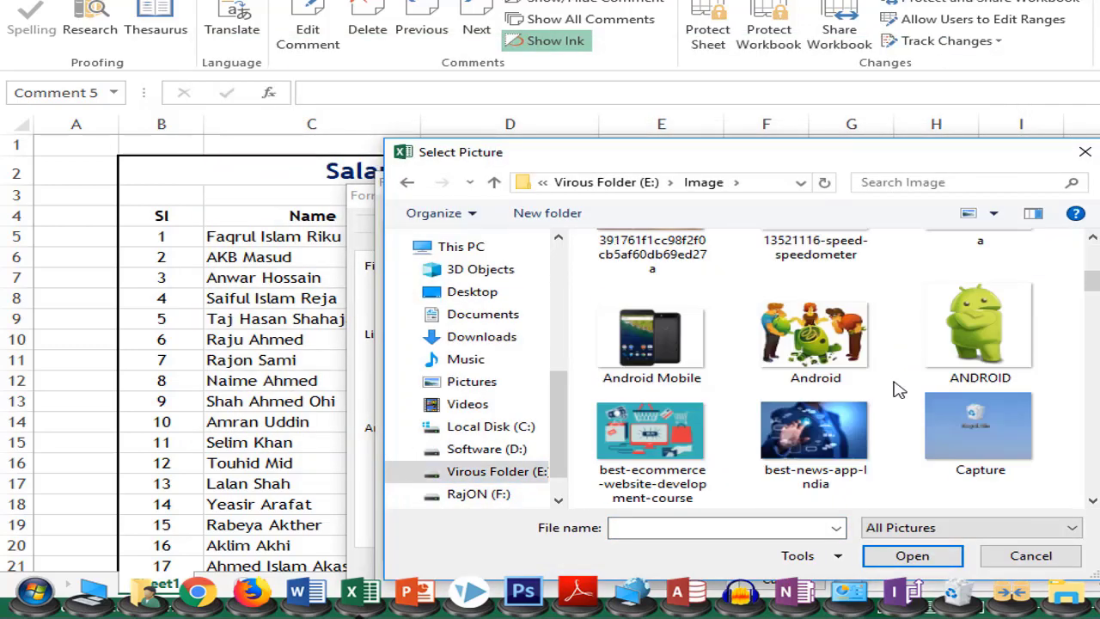
click(547, 470)
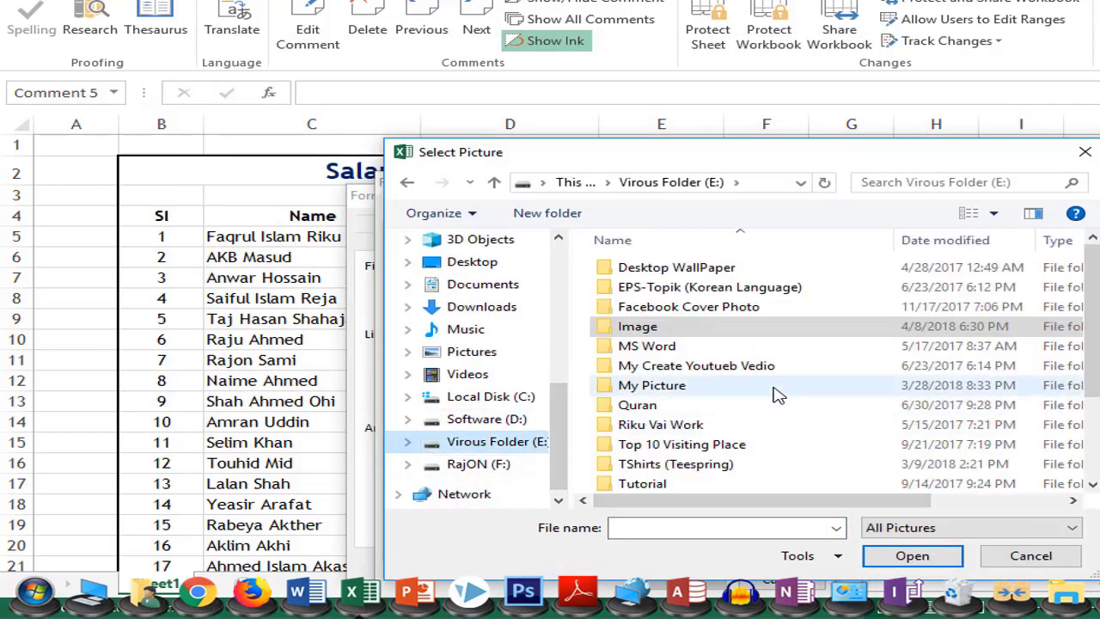
double_click(679, 386)
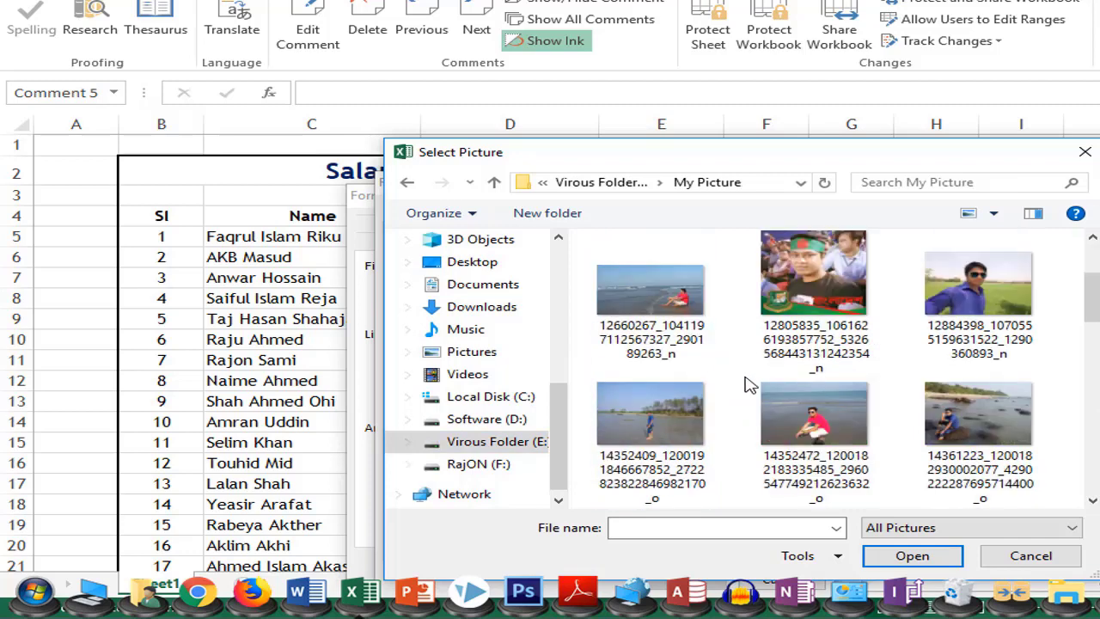
scroll(747, 385, down, 5)
click(669, 417)
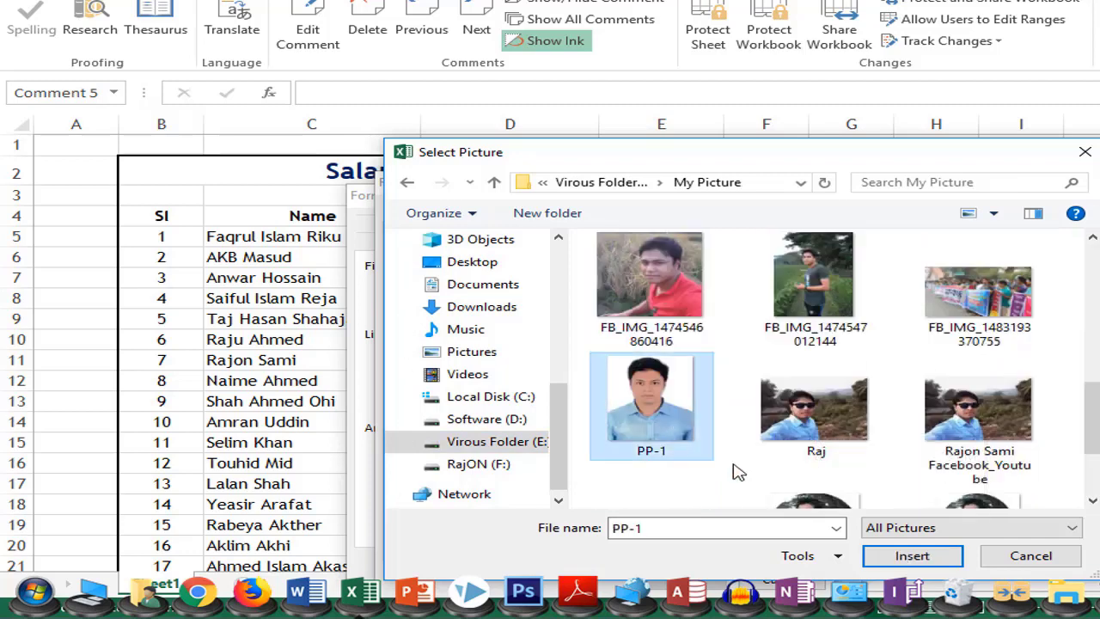
click(934, 561)
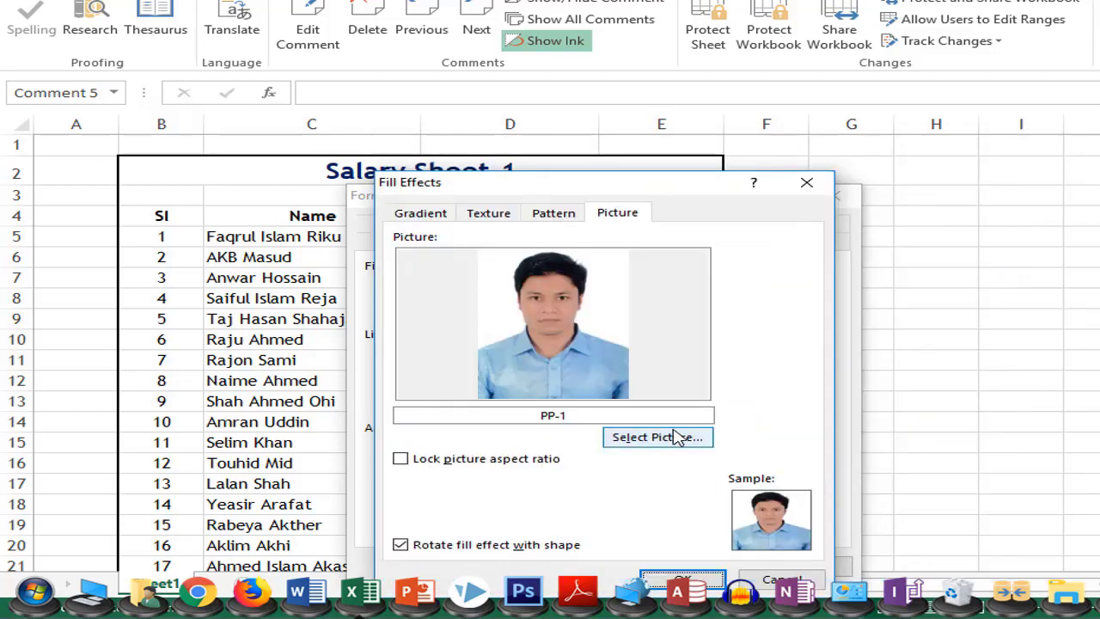
drag(687, 189, 652, 138)
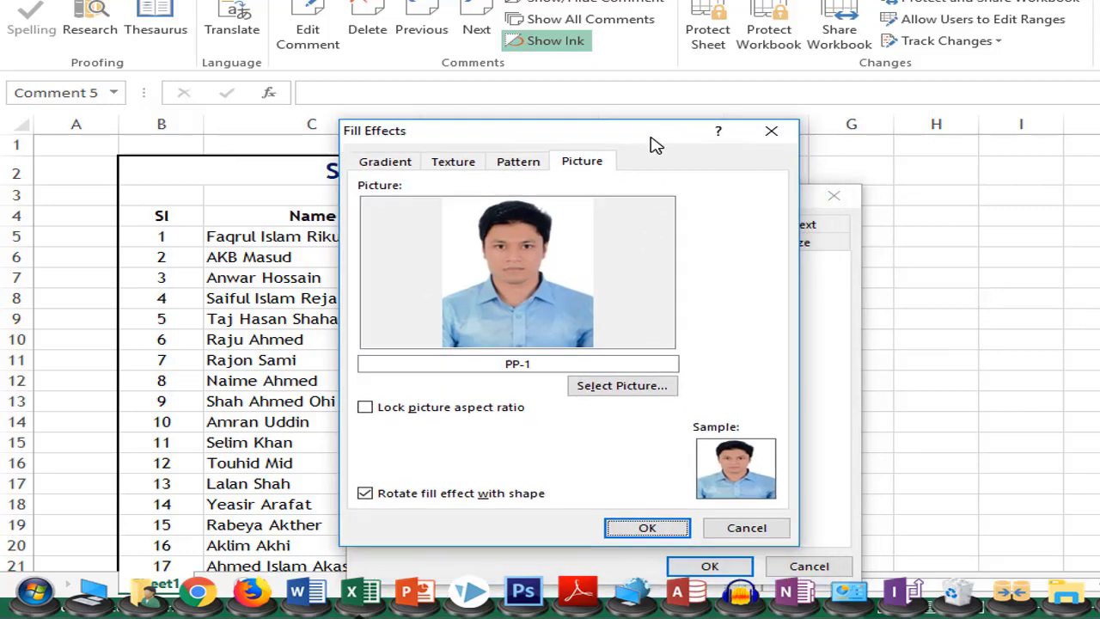
click(654, 528)
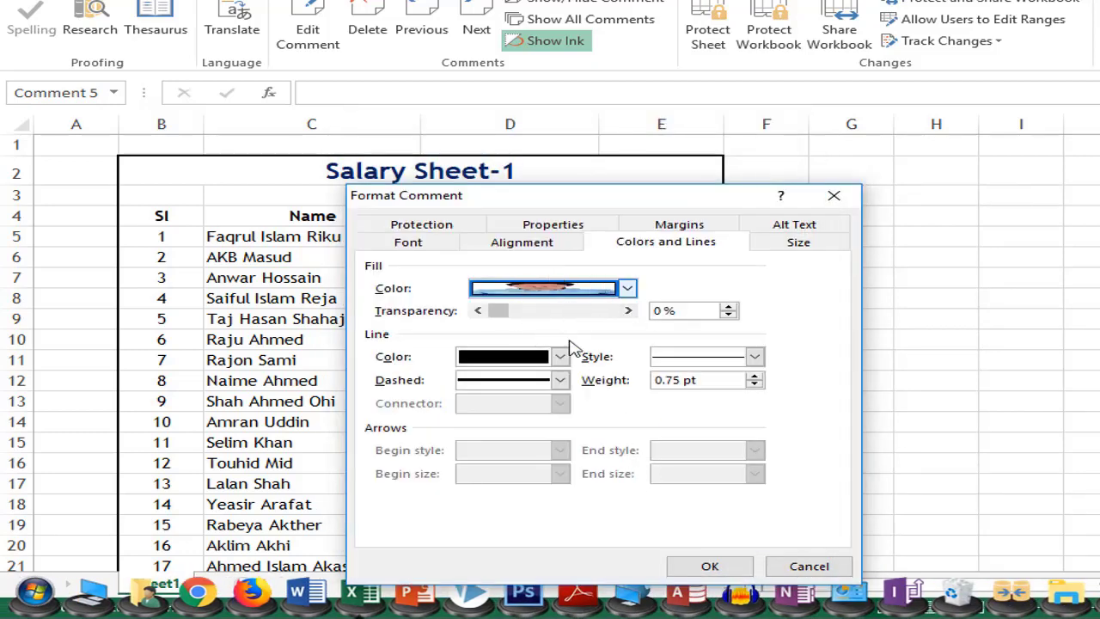
click(729, 566)
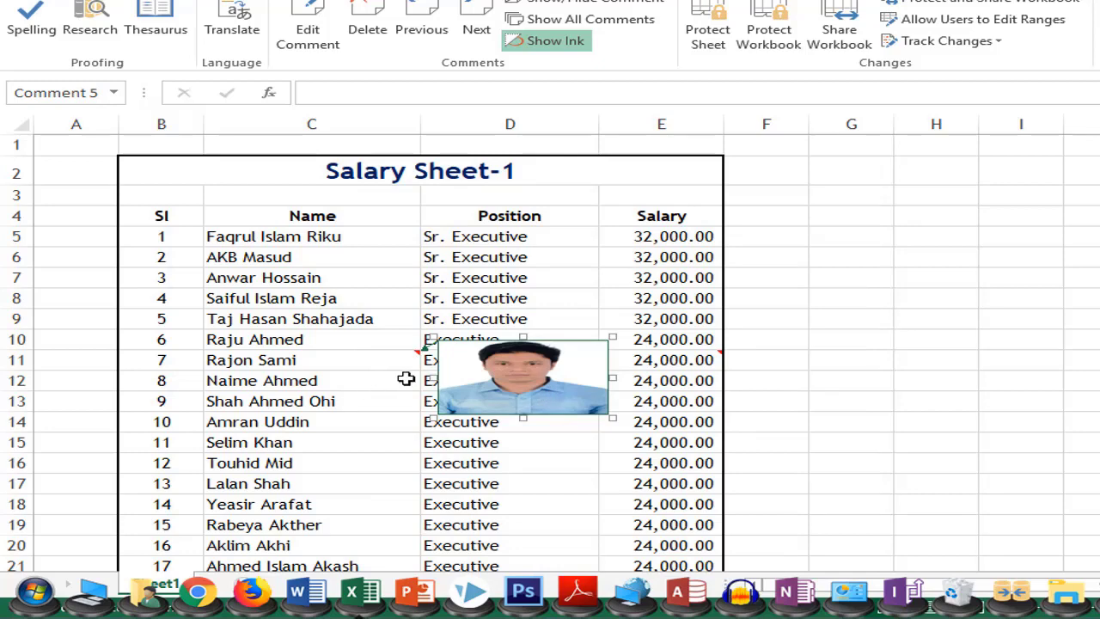
Insert a blank column at D, before Position, using the column header's Insert command.
click(359, 421)
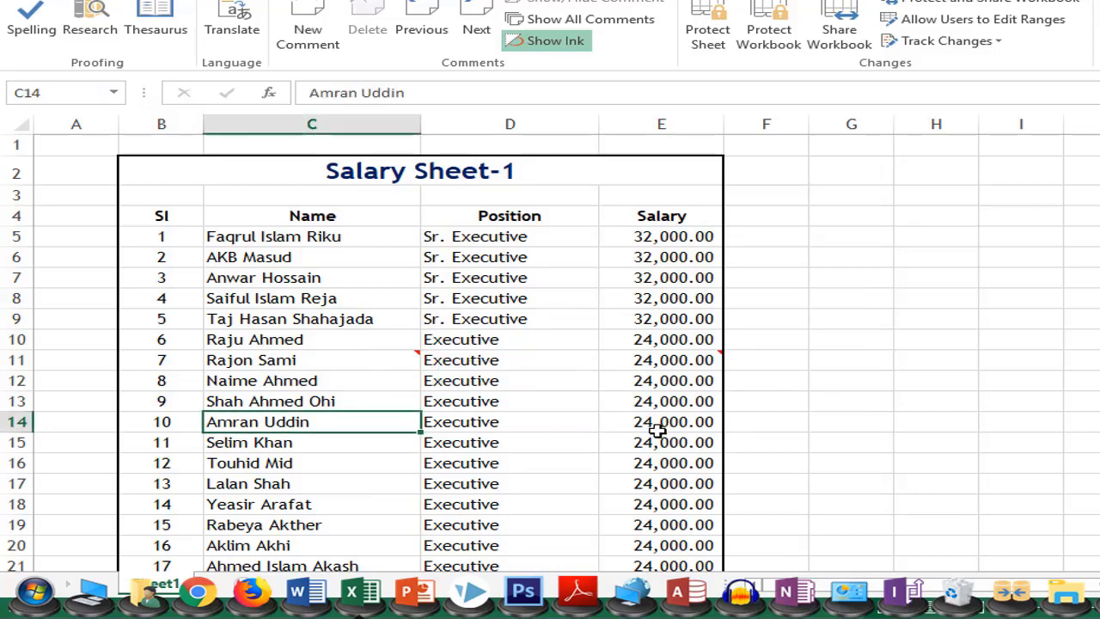
mouse_move(392, 358)
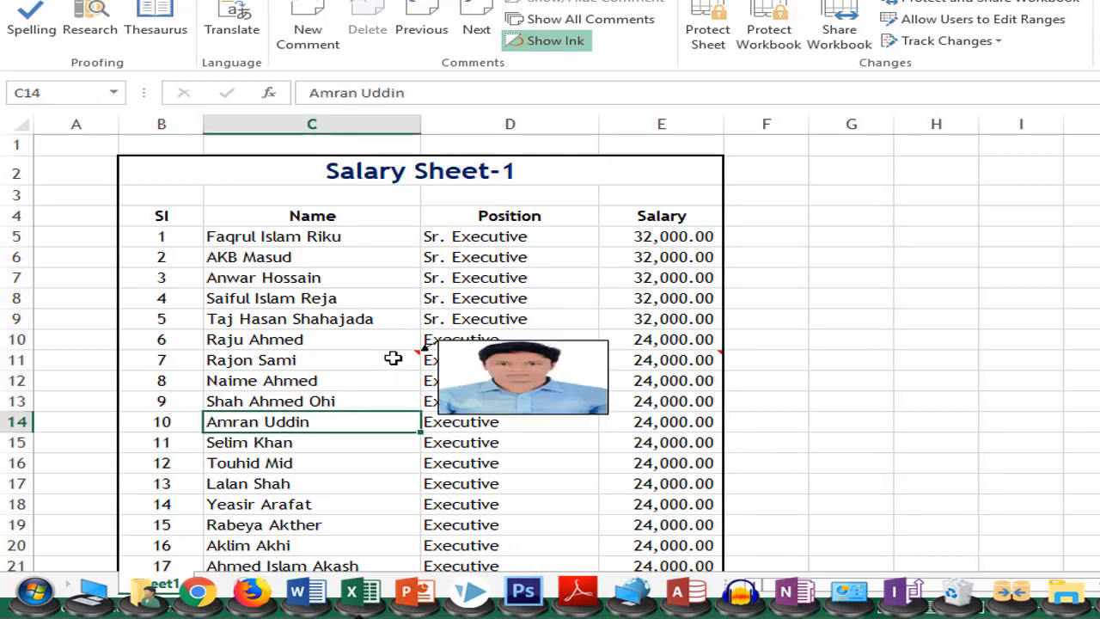
right_click(484, 133)
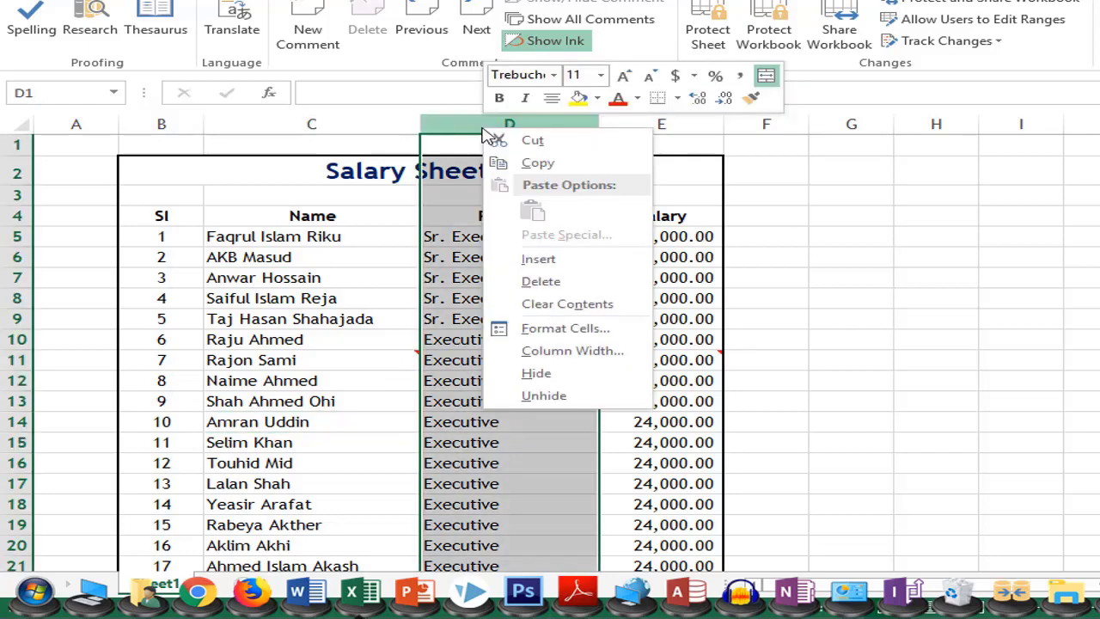
click(573, 259)
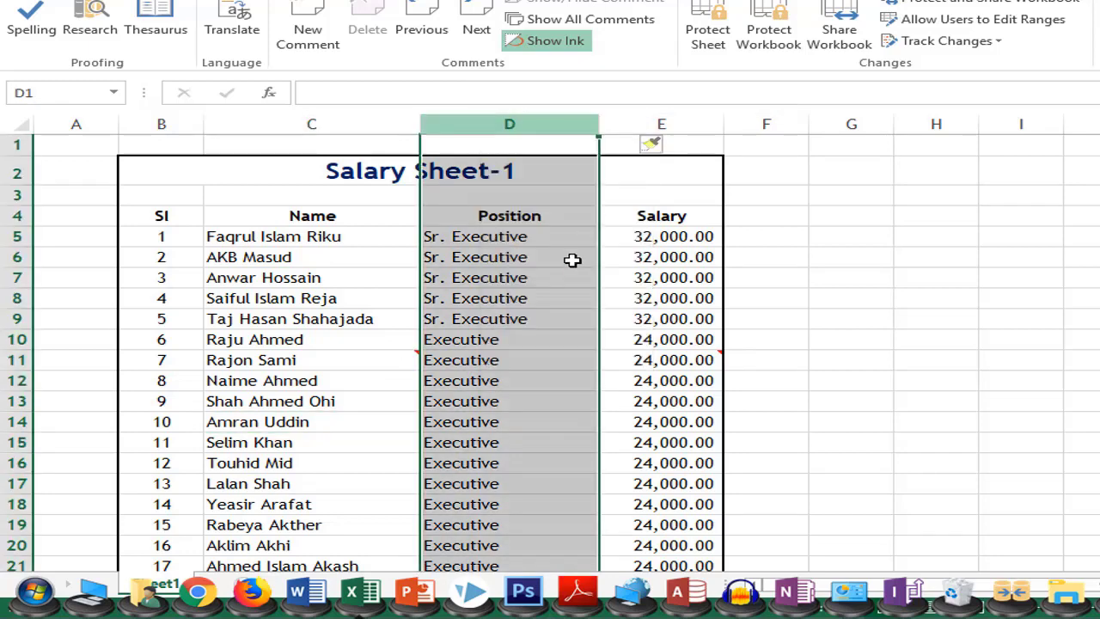
click(514, 440)
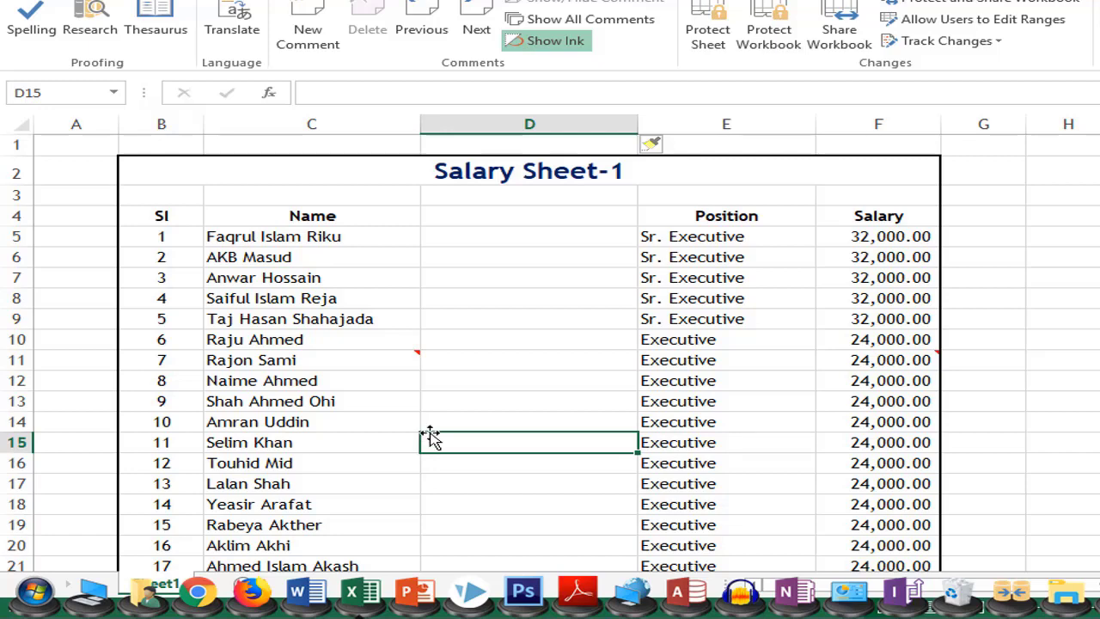
Keep the C11 photo comment permanently displayed.
mouse_move(384, 362)
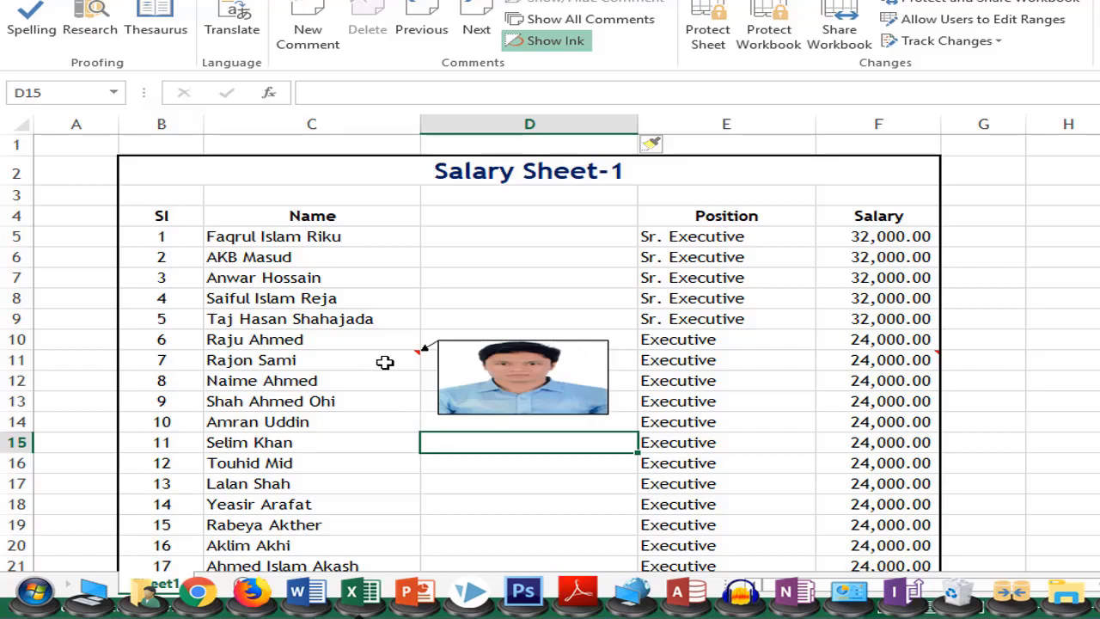
right_click(385, 363)
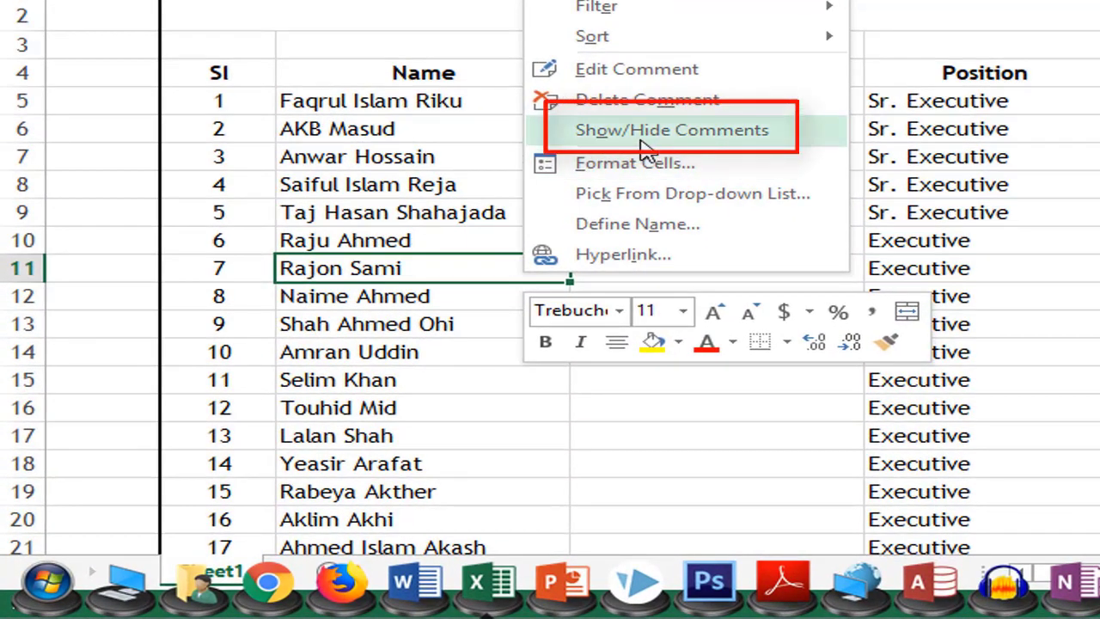
click(644, 148)
click(499, 467)
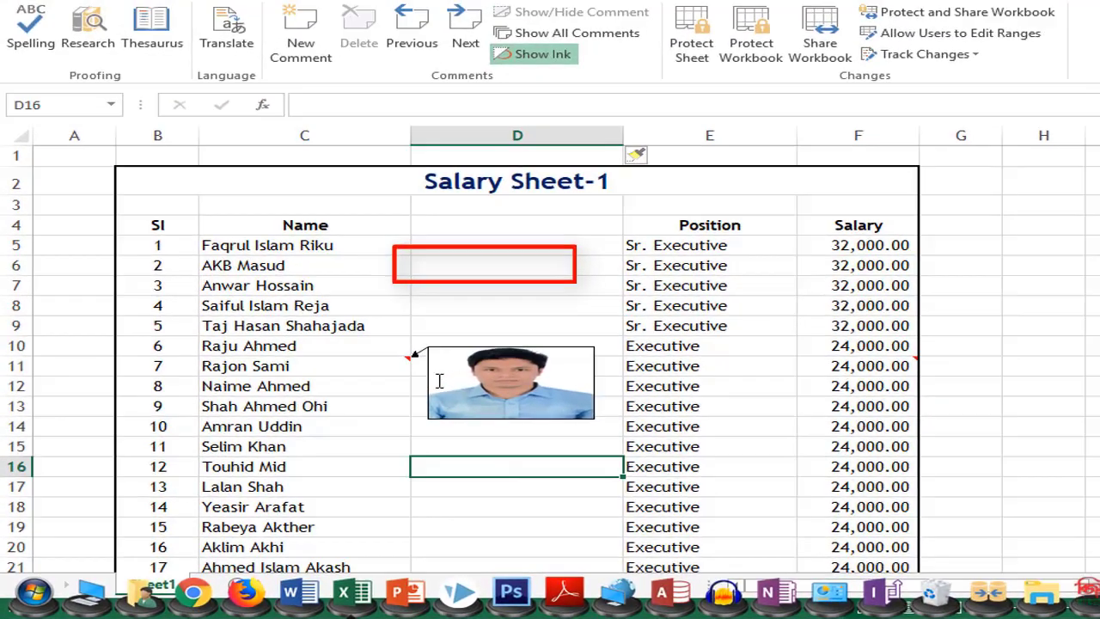
Keep the F11 'Last Salary' comment permanently displayed as well, then select the photo comment.
click(872, 368)
right_click(872, 368)
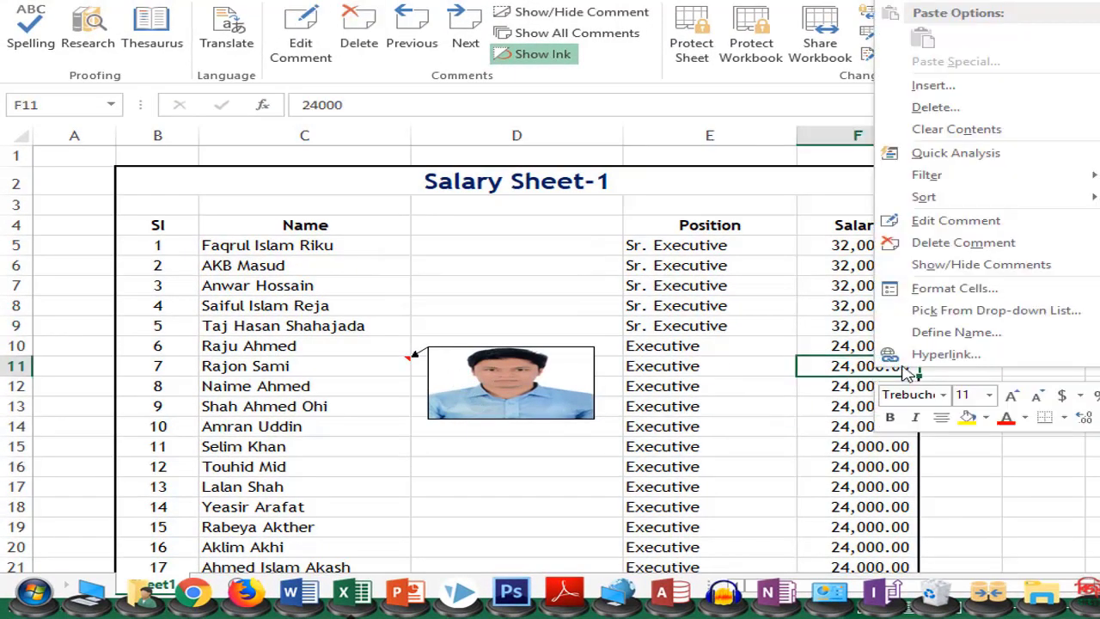
click(999, 273)
click(778, 430)
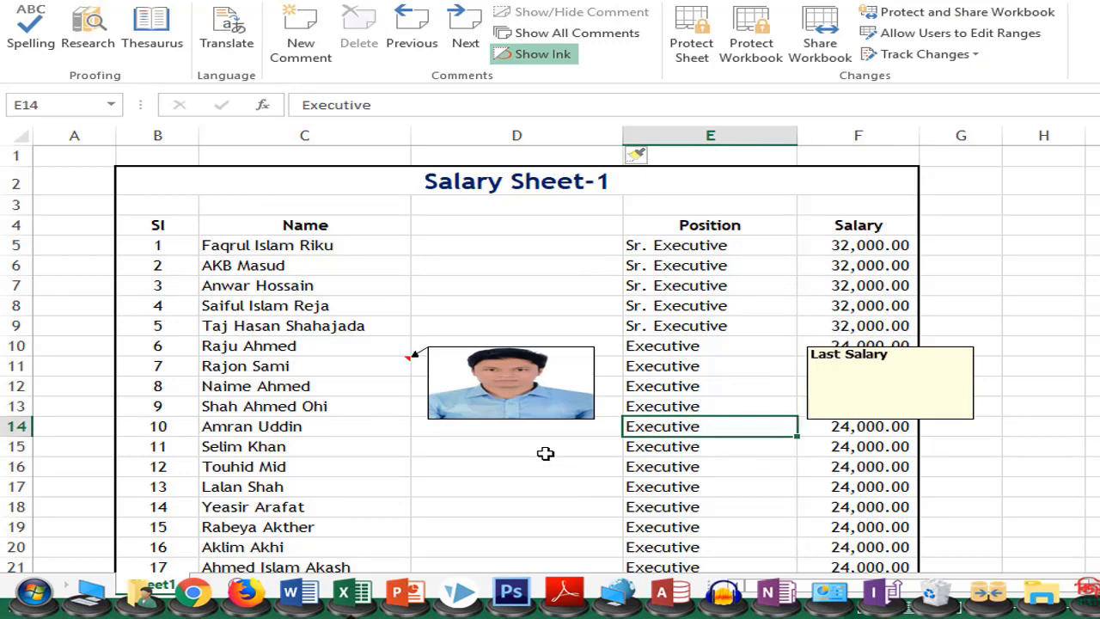
click(521, 367)
click(559, 447)
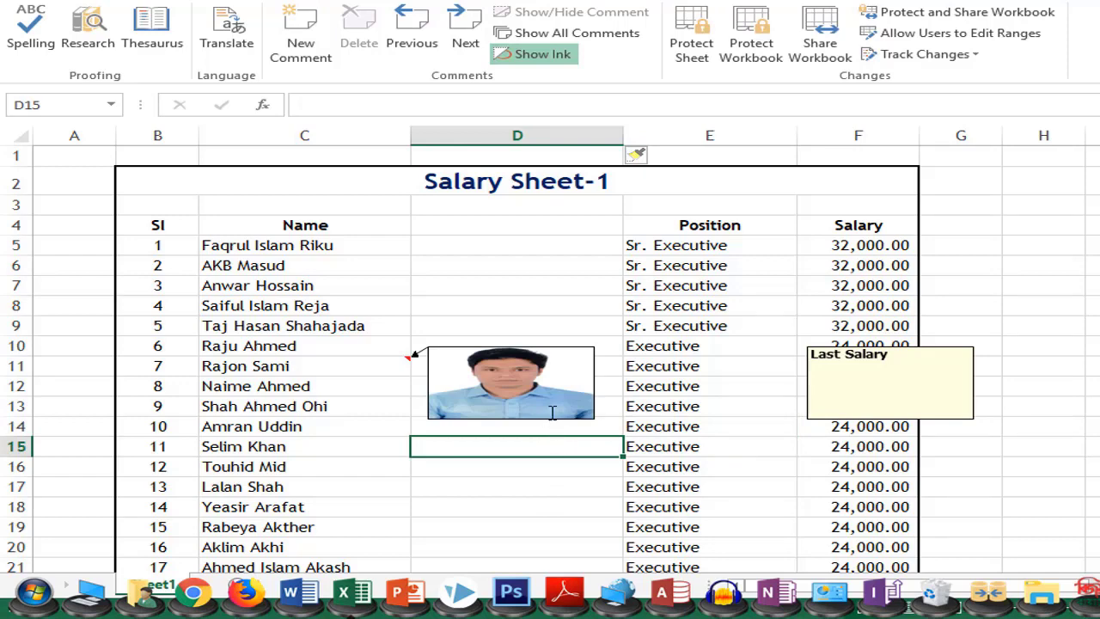
click(519, 378)
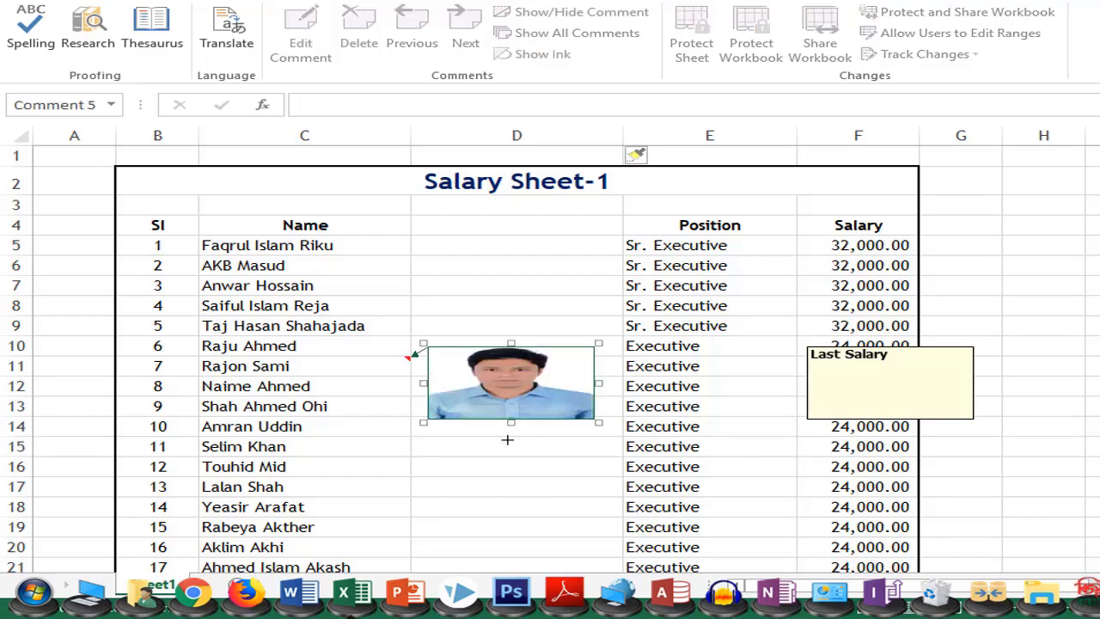
Make the photo comment taller and narrower to show the full portrait, then narrow column D.
drag(510, 420, 510, 471)
drag(598, 472, 553, 466)
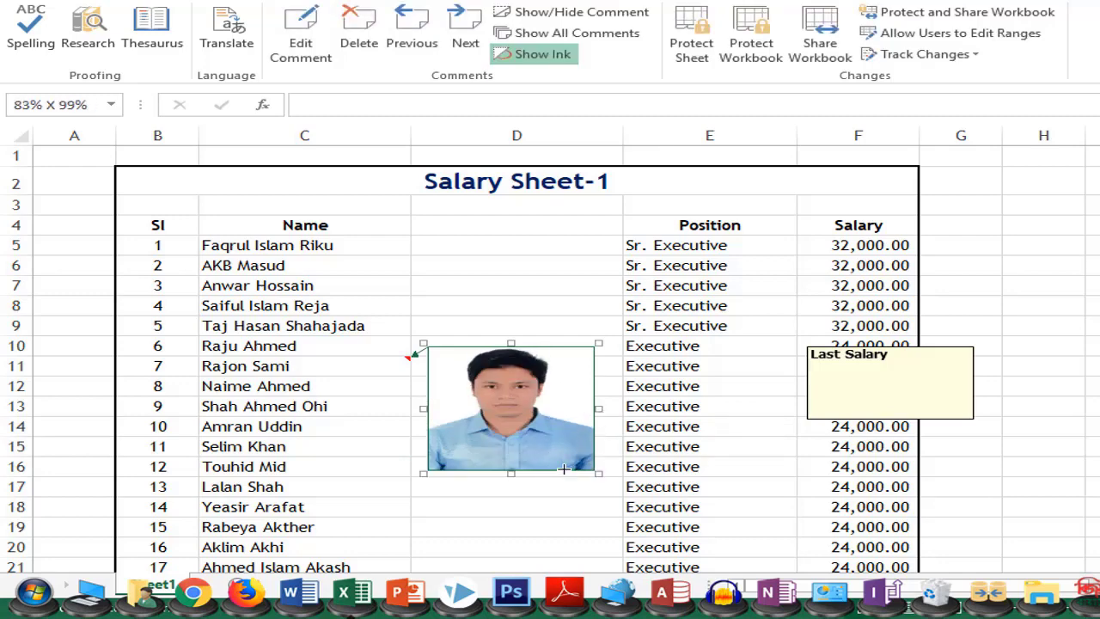
click(599, 436)
click(484, 410)
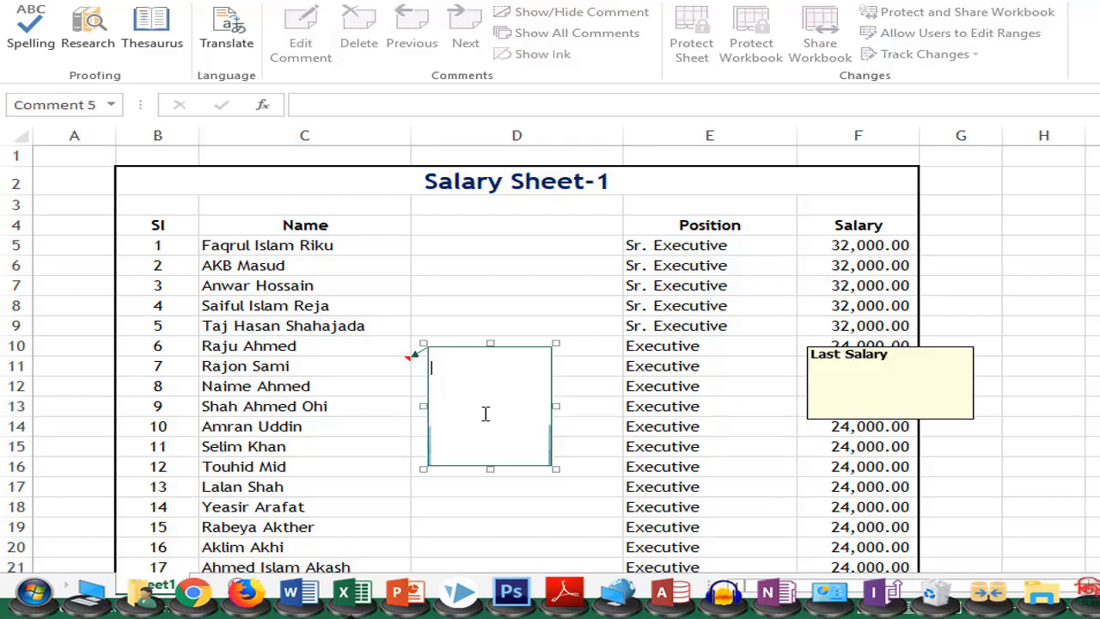
click(594, 450)
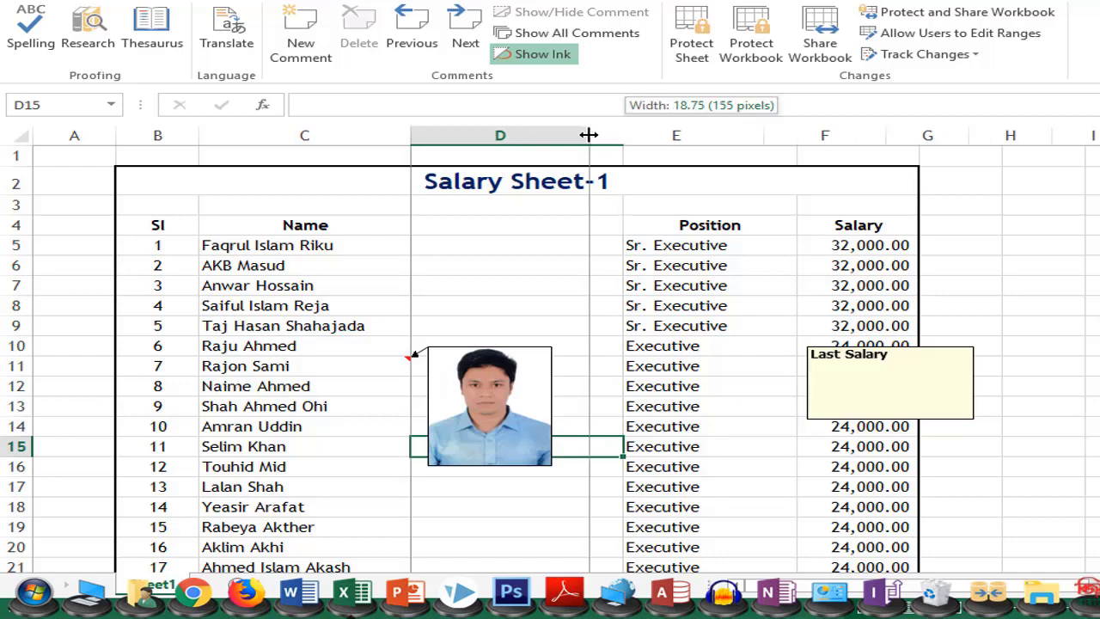
drag(624, 127, 578, 129)
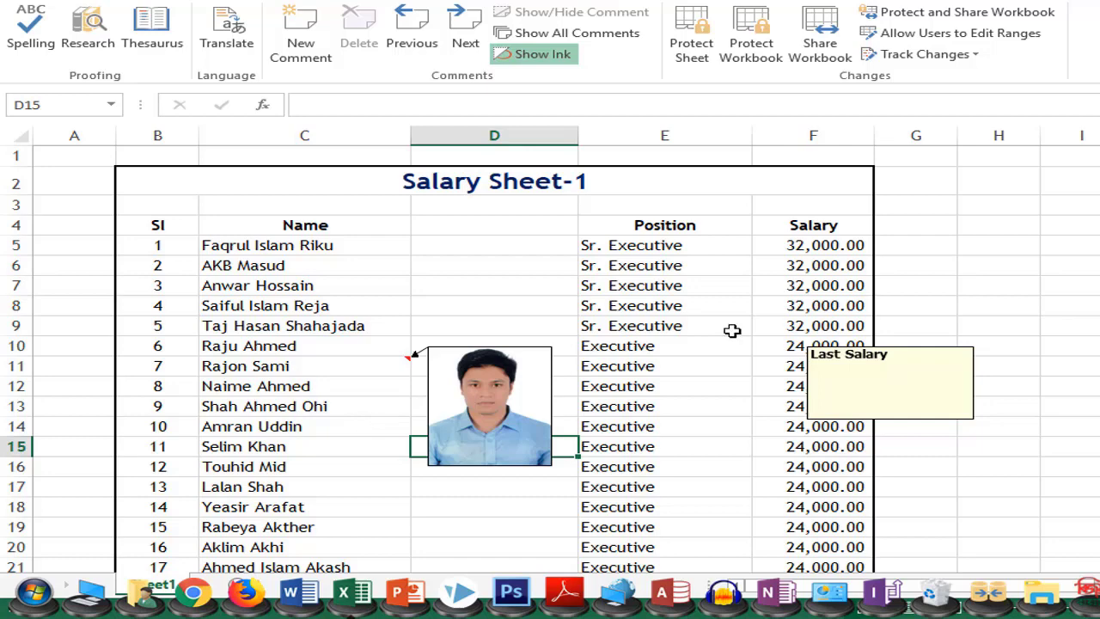
Move the Last Salary comment into columns G–H, beside the upper salary rows.
click(893, 386)
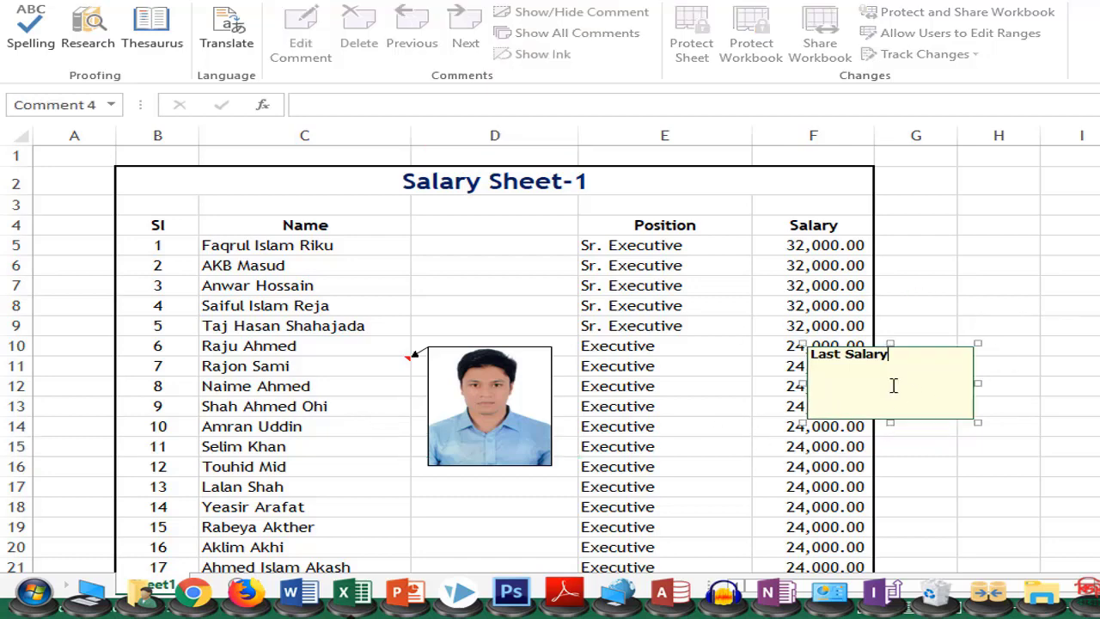
click(1031, 384)
click(888, 394)
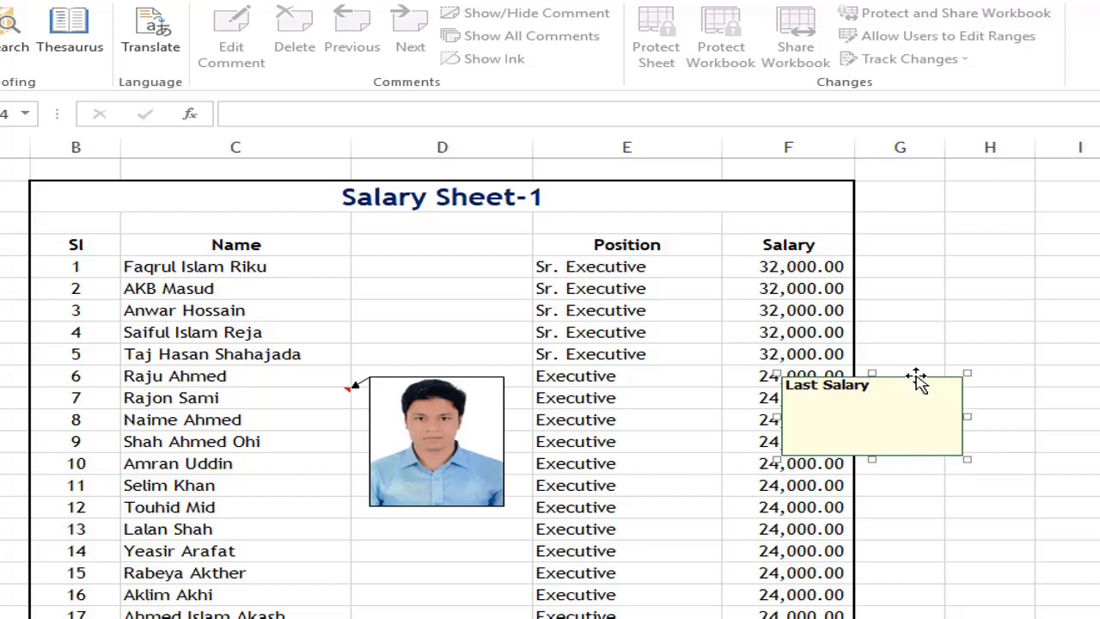
drag(917, 376, 1066, 273)
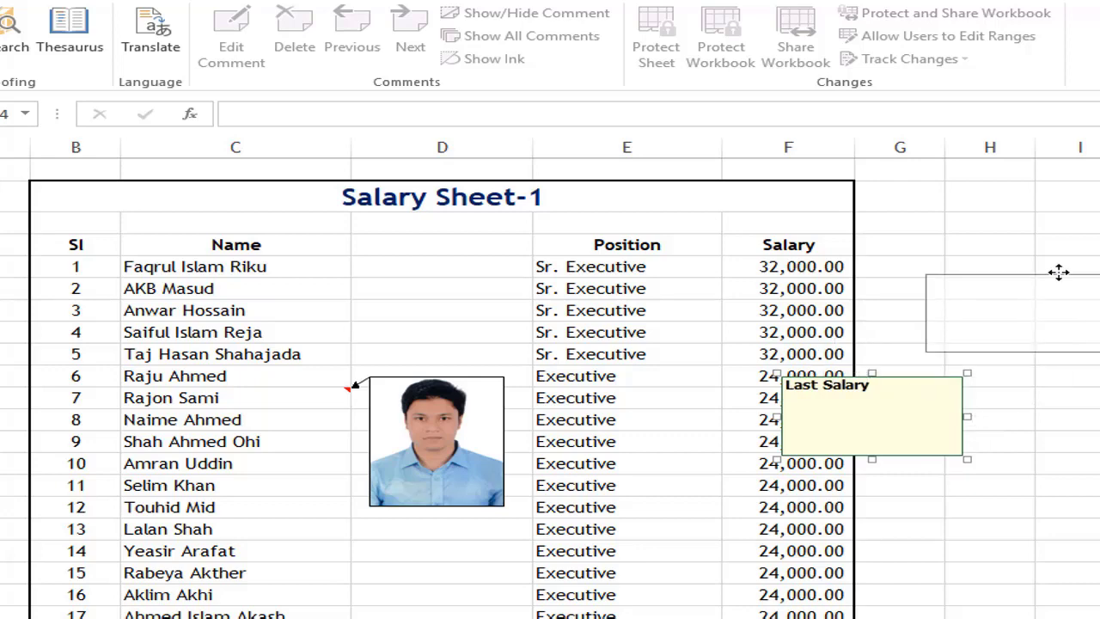
click(1057, 397)
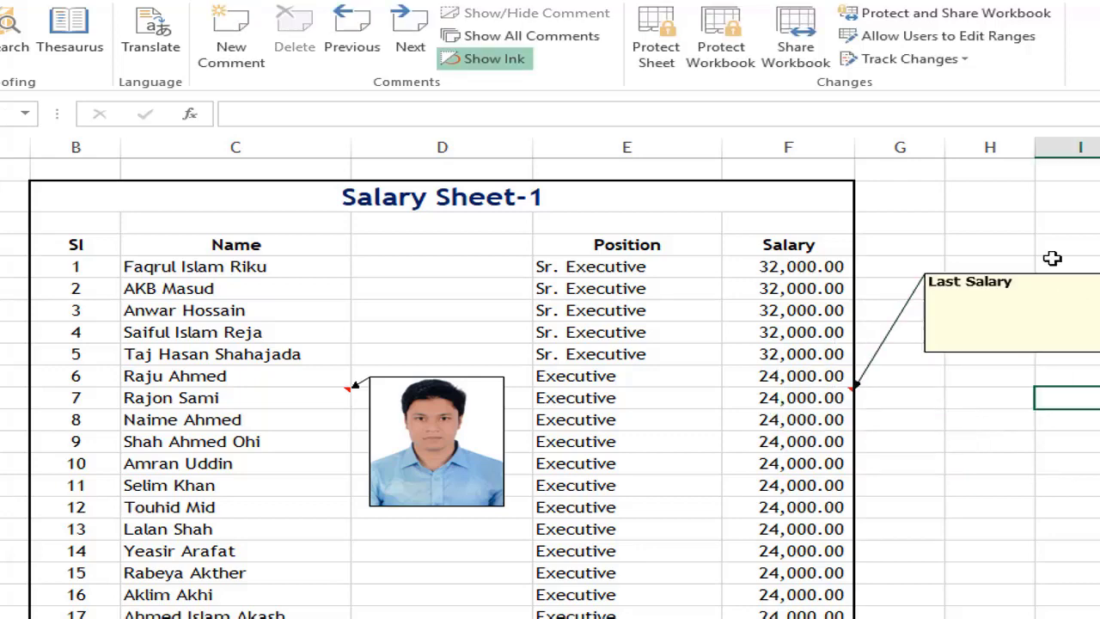
click(1045, 300)
mouse_move(1046, 270)
mouse_down()
mouse_move(962, 395)
mouse_move(711, 509)
mouse_move(1002, 318)
mouse_up()
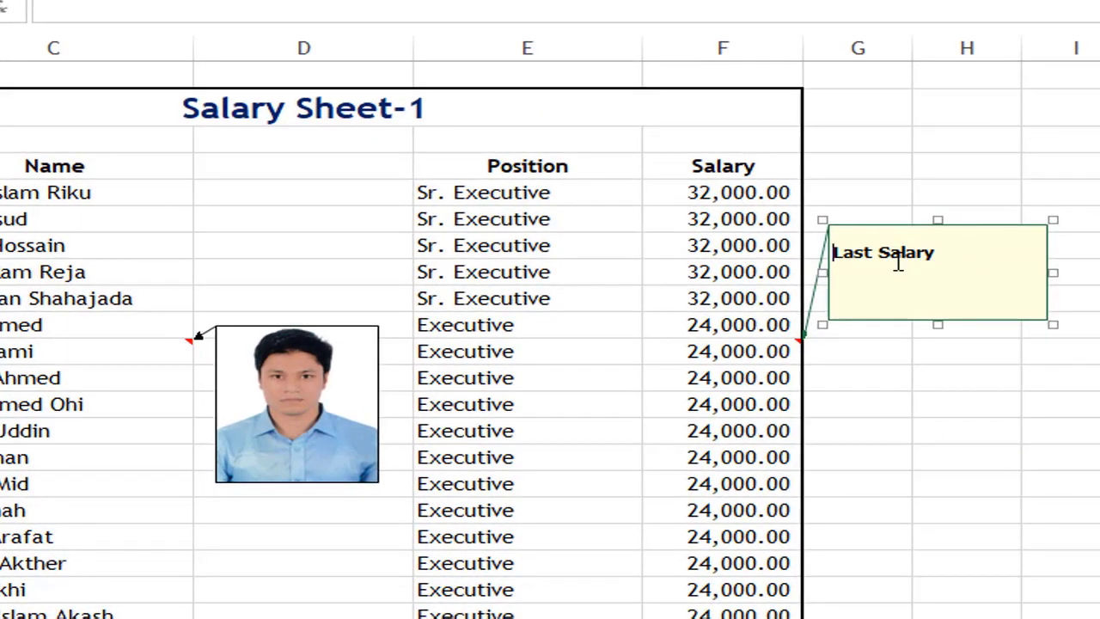
Fill the Last Salary comment with dark green through Format Comment.
right_click(977, 225)
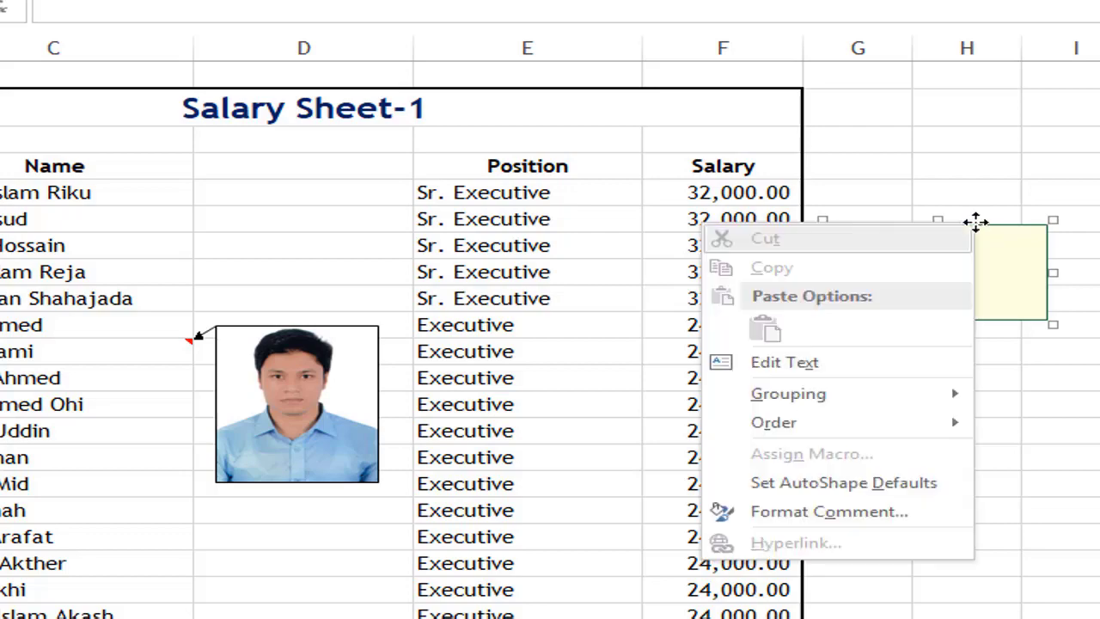
click(846, 513)
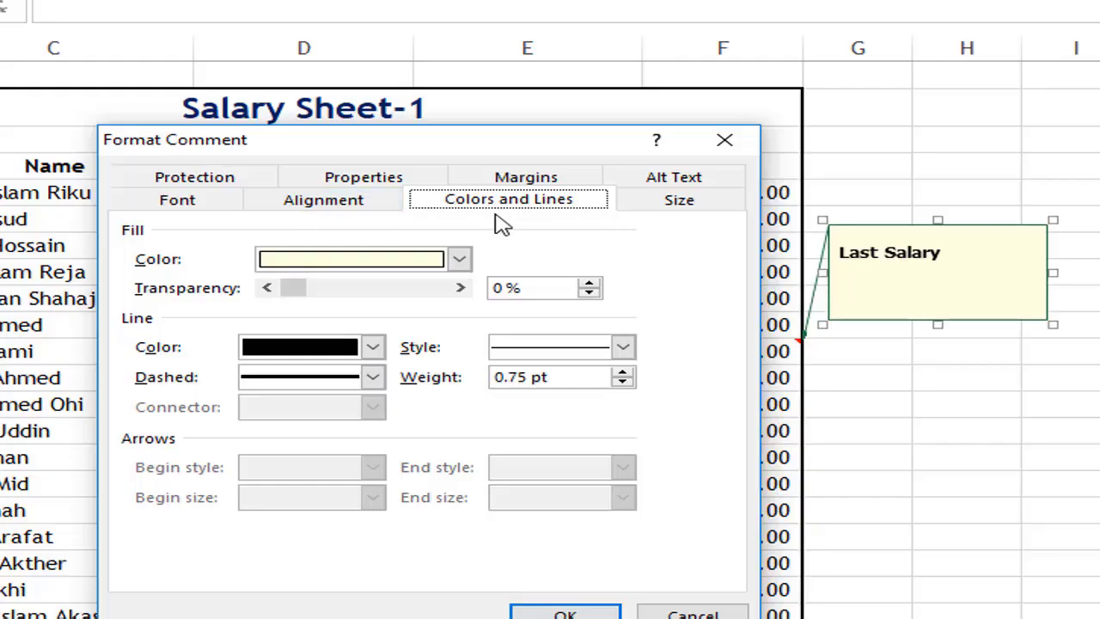
click(456, 260)
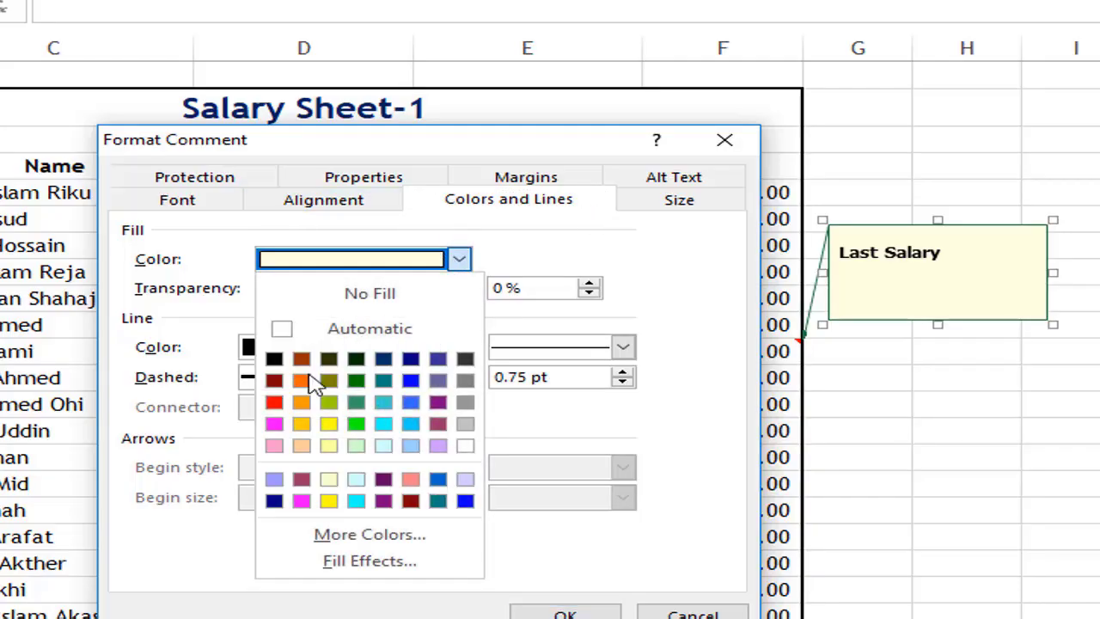
click(355, 380)
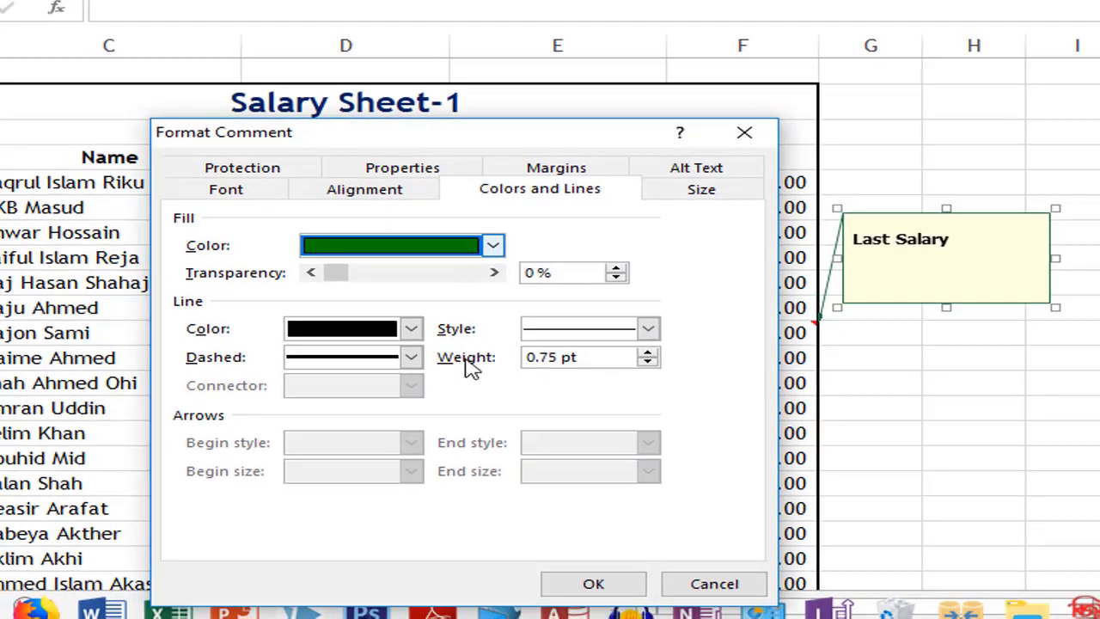
click(572, 607)
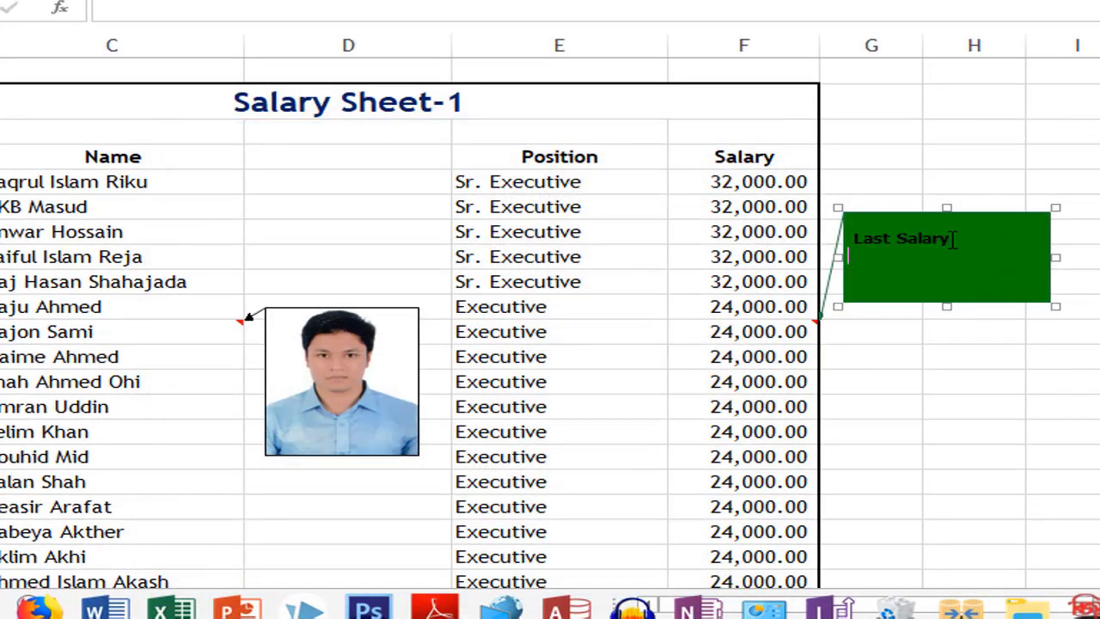
key(Escape)
click(988, 229)
Give the Last Salary comment a red border line.
right_click(1009, 213)
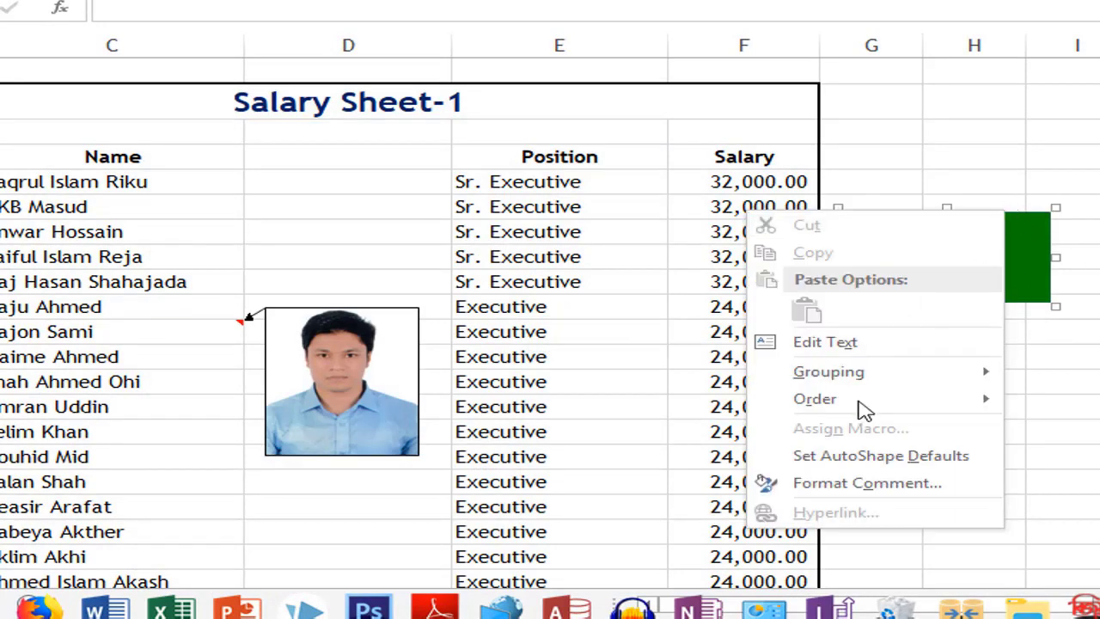
click(892, 486)
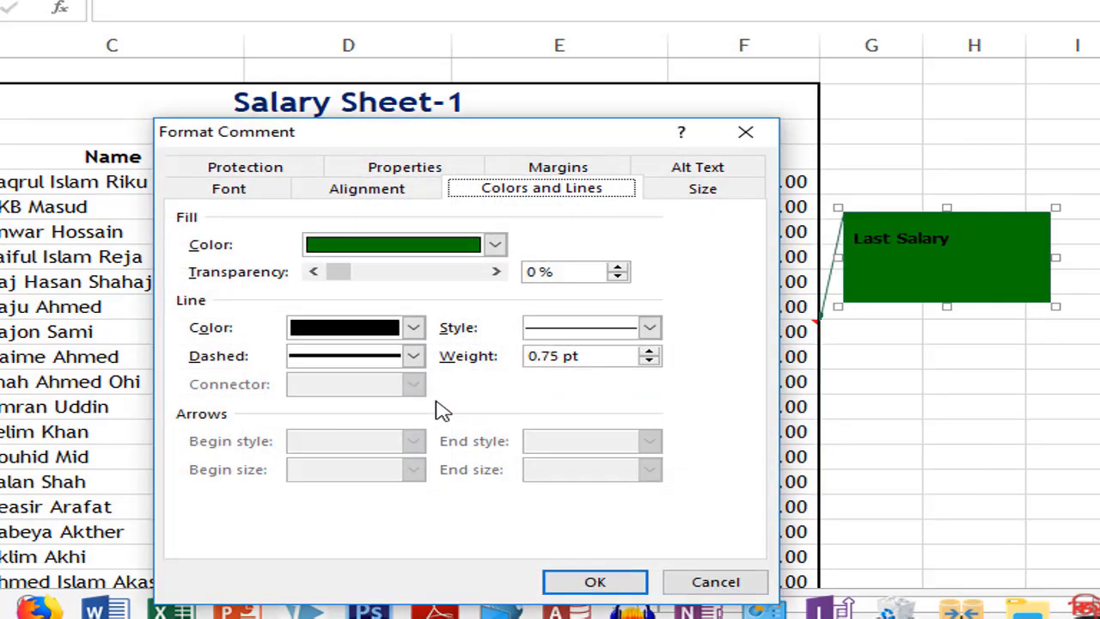
click(409, 334)
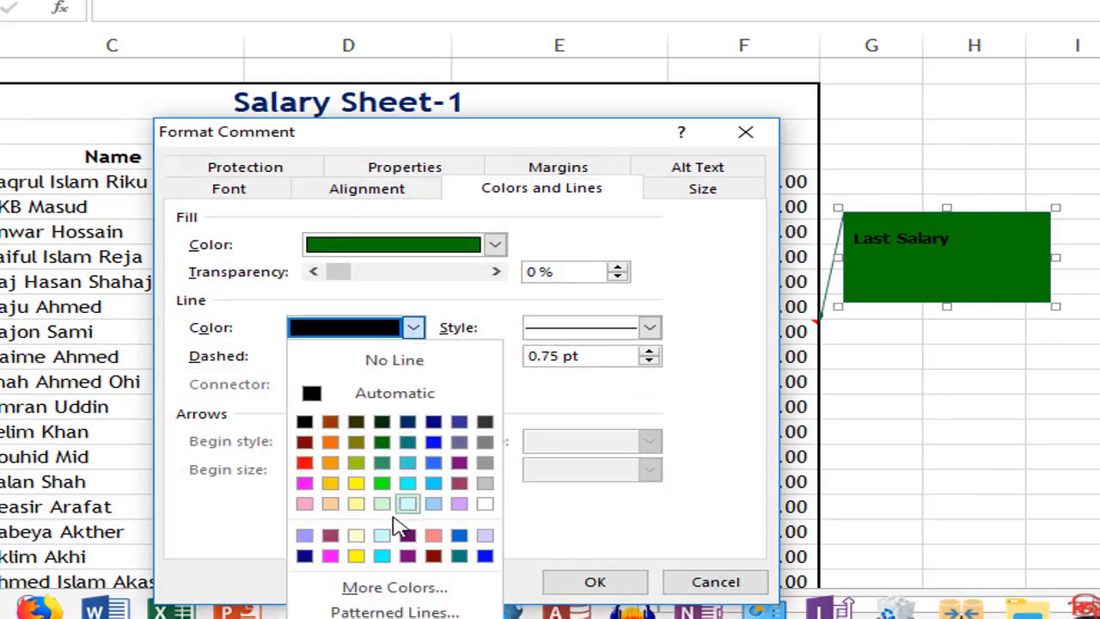
click(304, 462)
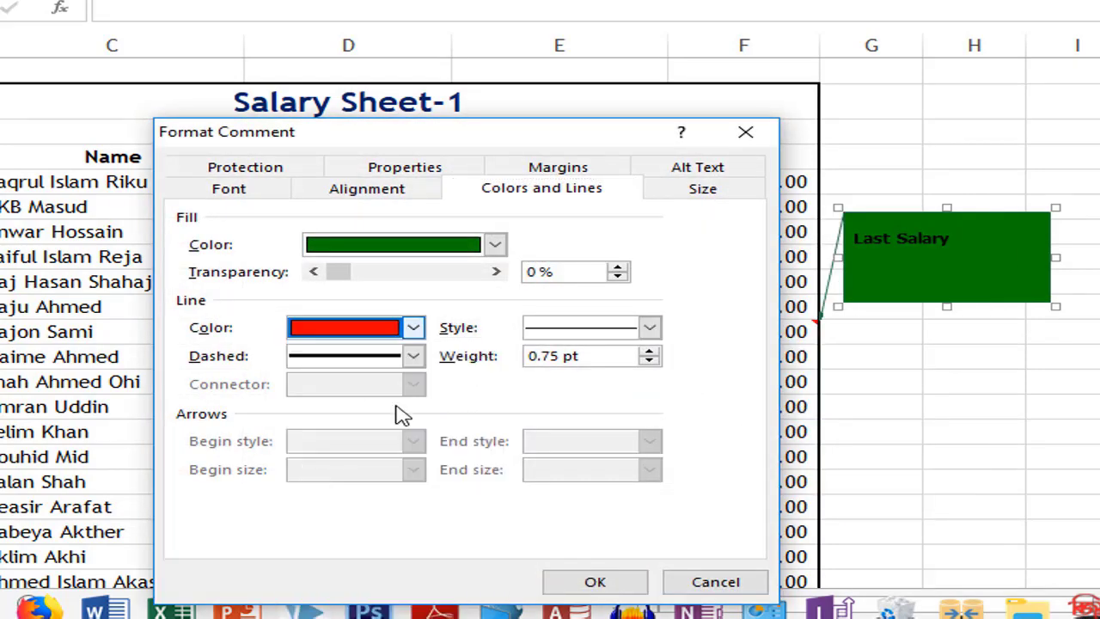
click(610, 582)
click(994, 353)
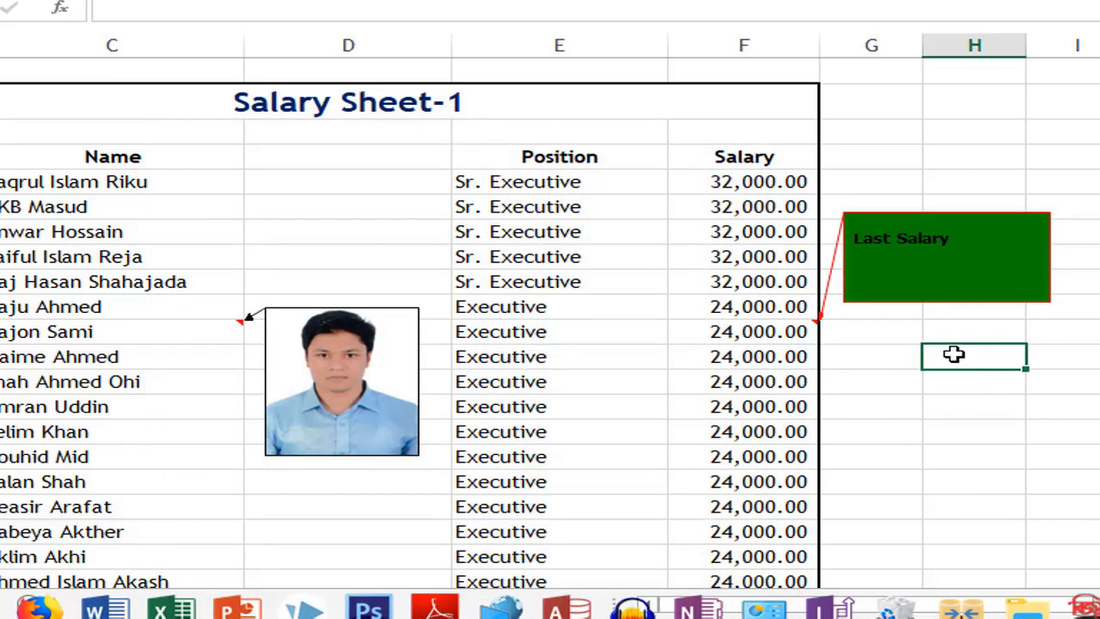
click(1004, 243)
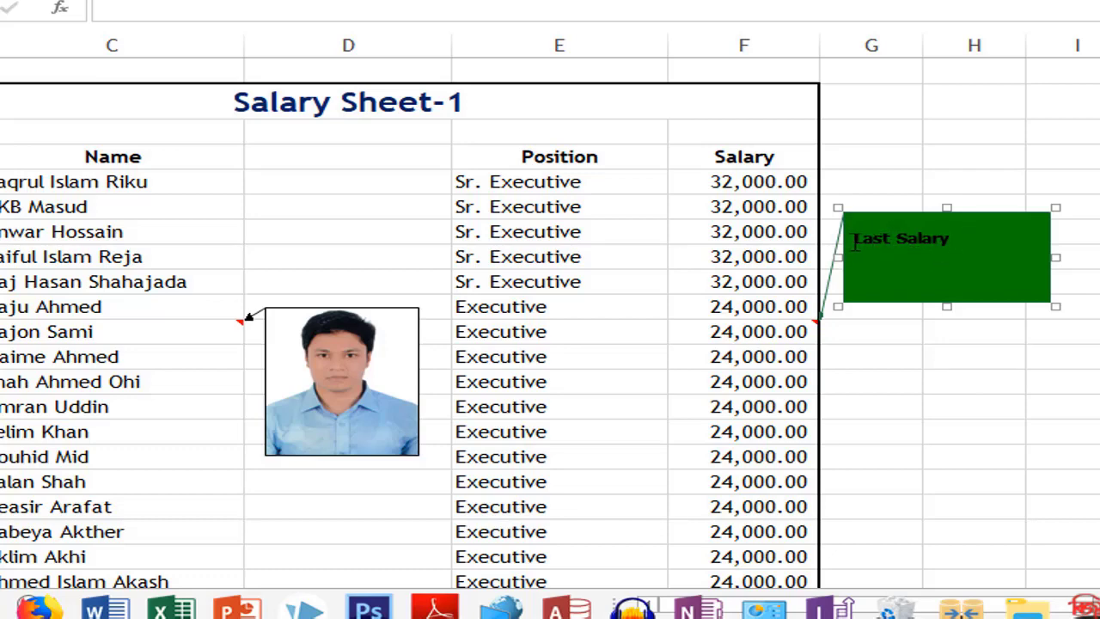
Set the Last Salary comment font to Tahoma, Bold, 14 point.
right_click(1011, 214)
click(889, 491)
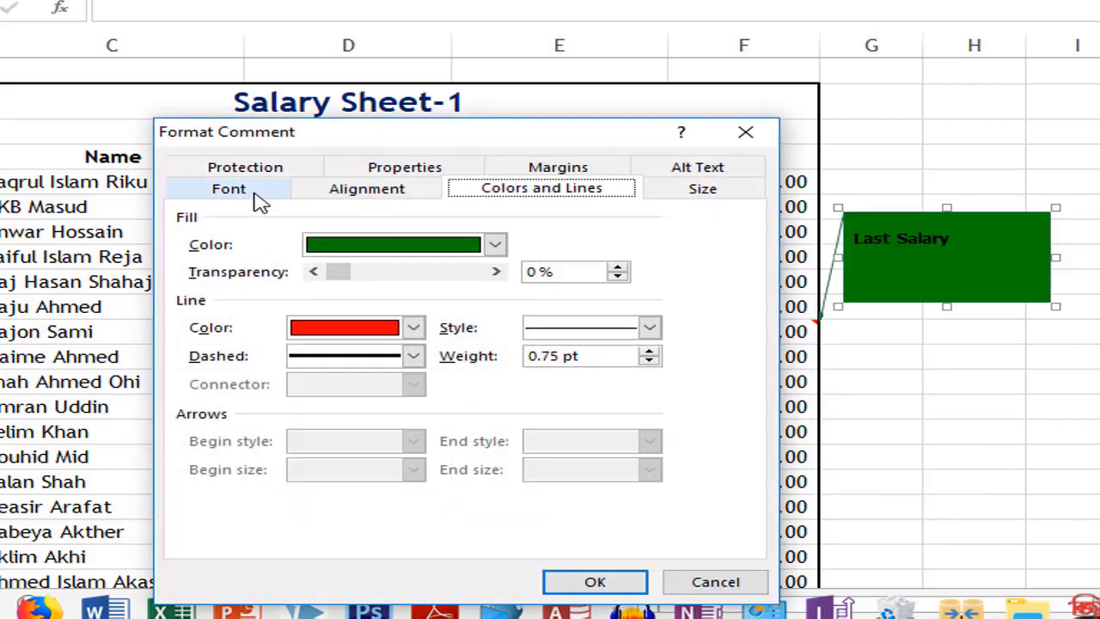
click(256, 196)
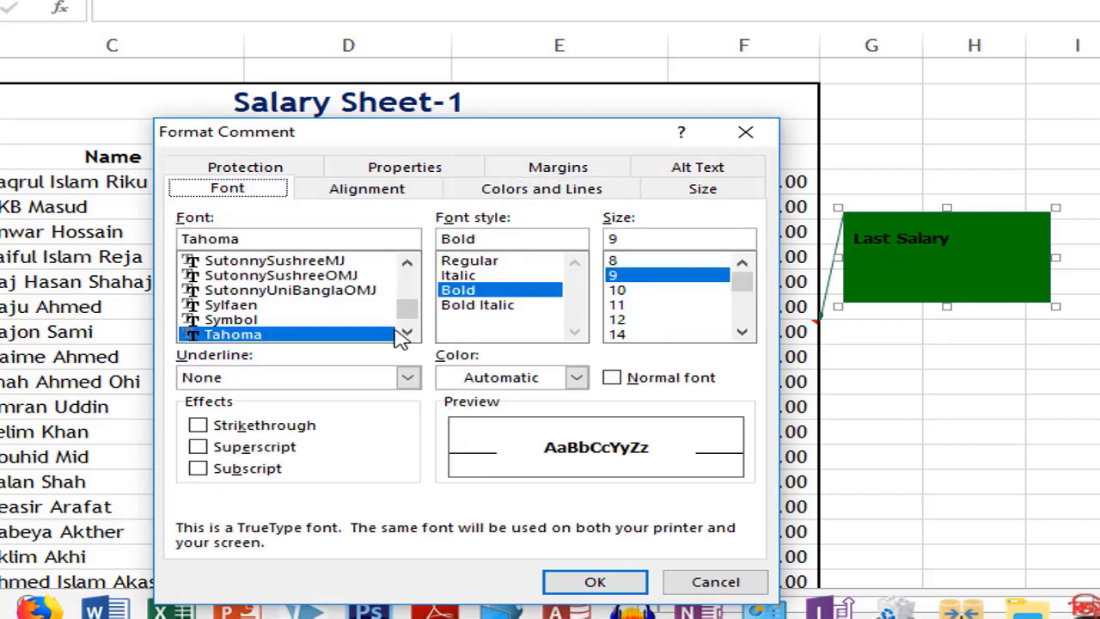
click(241, 308)
key(Up)
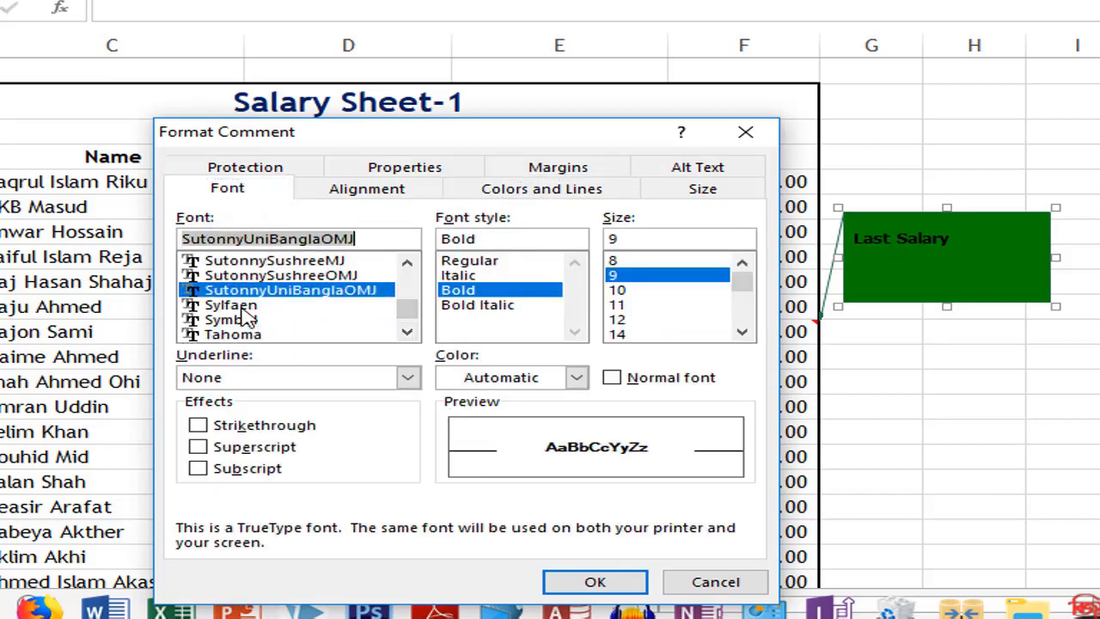
key(Up)
double_click(407, 263)
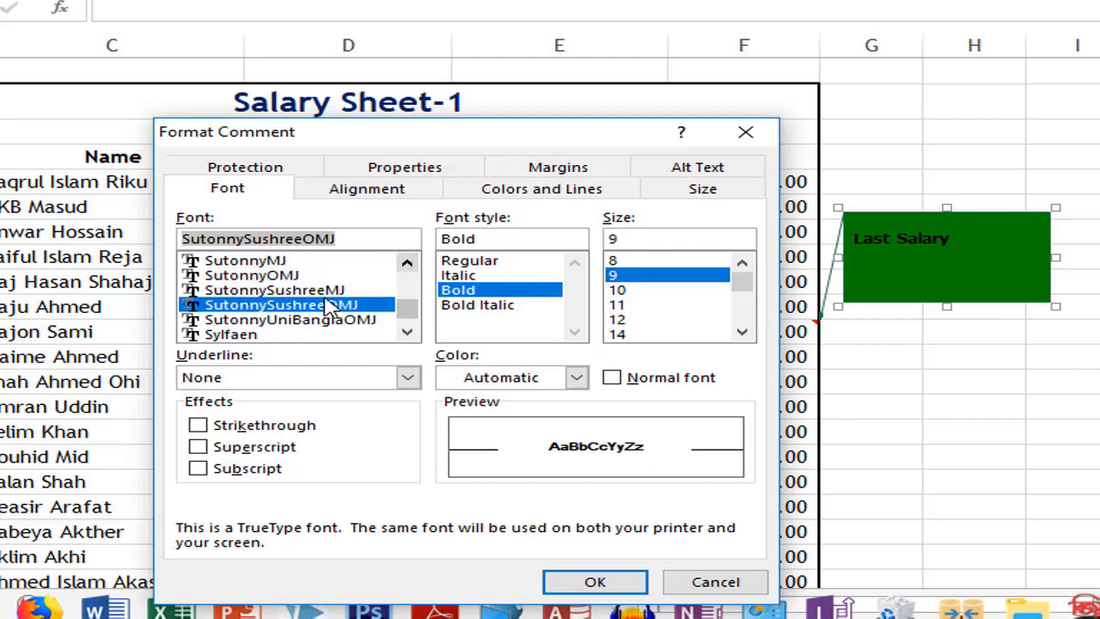
key(Down)
key(Down)
key(Down)
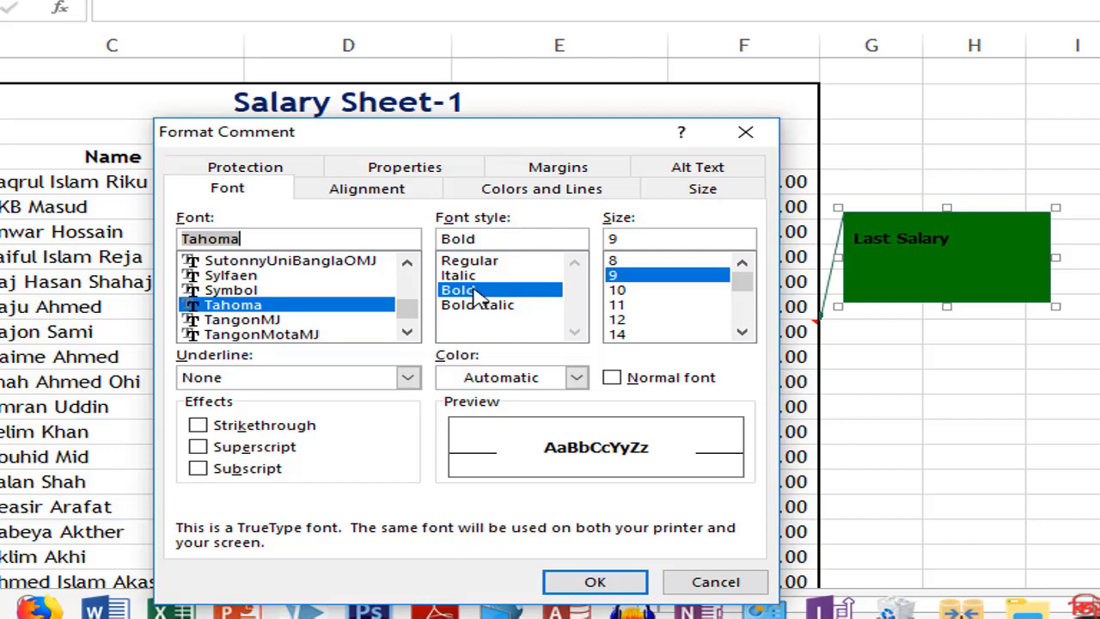
click(475, 295)
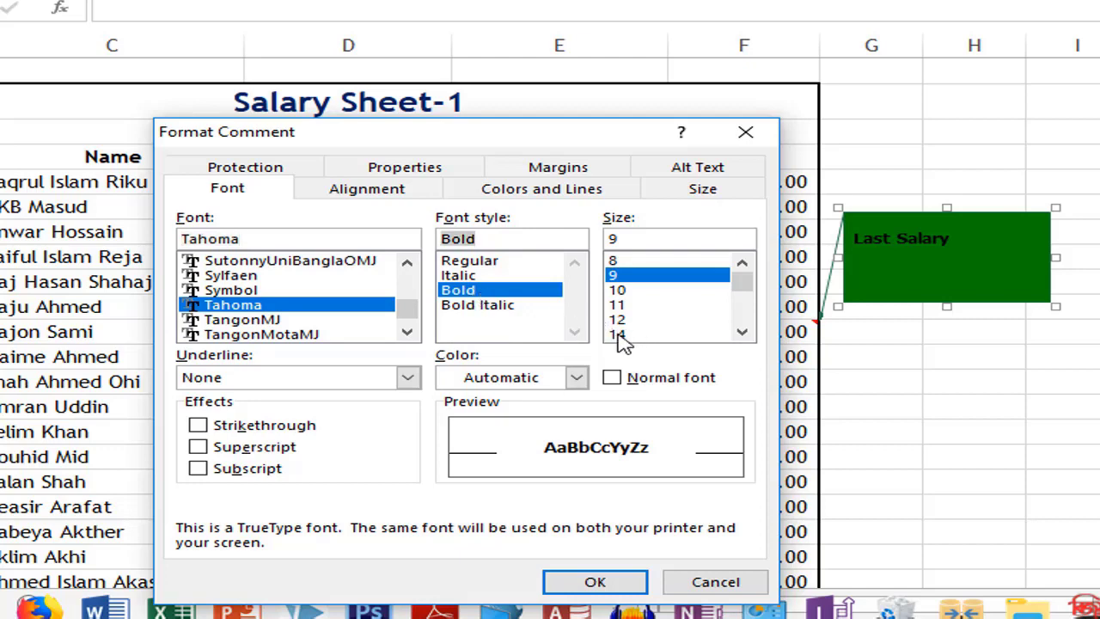
click(620, 334)
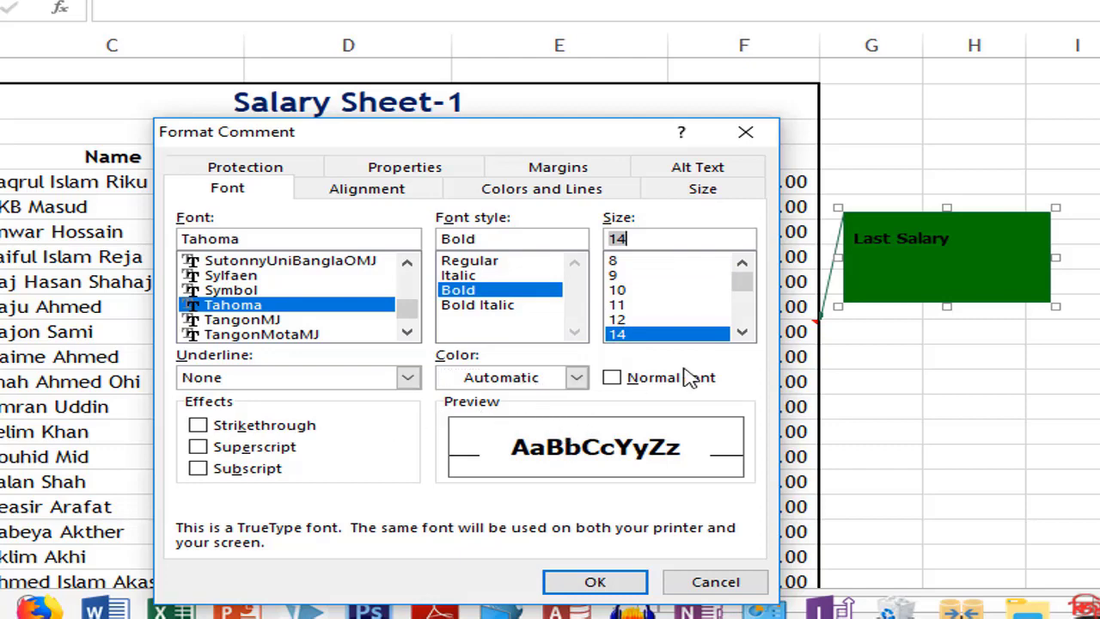
Color the comment text magenta and apply the font changes.
click(576, 384)
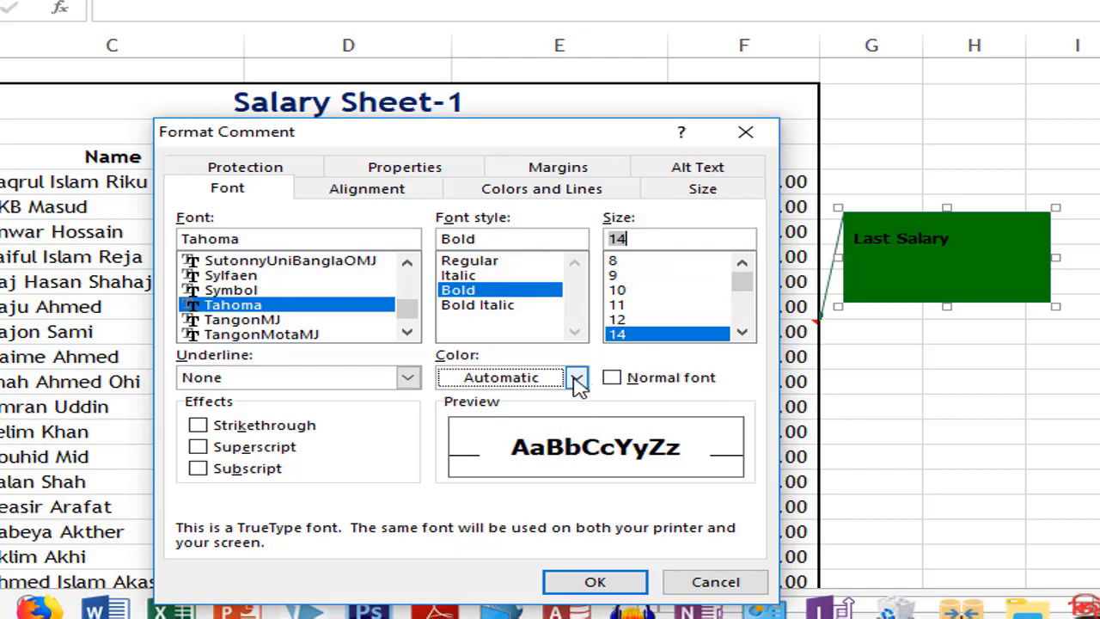
click(577, 384)
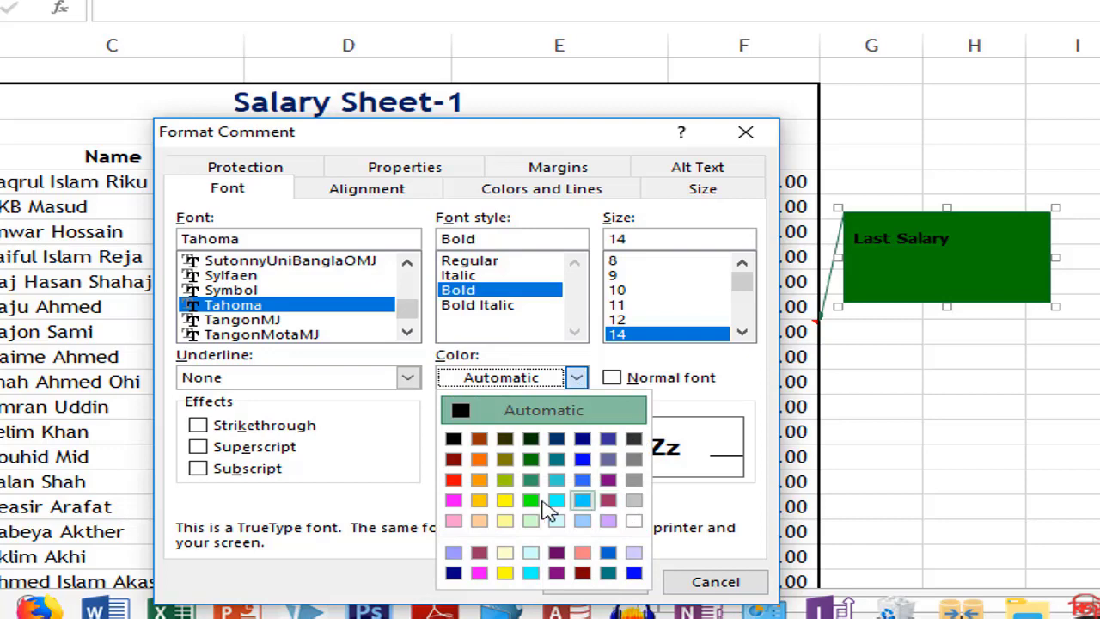
click(453, 500)
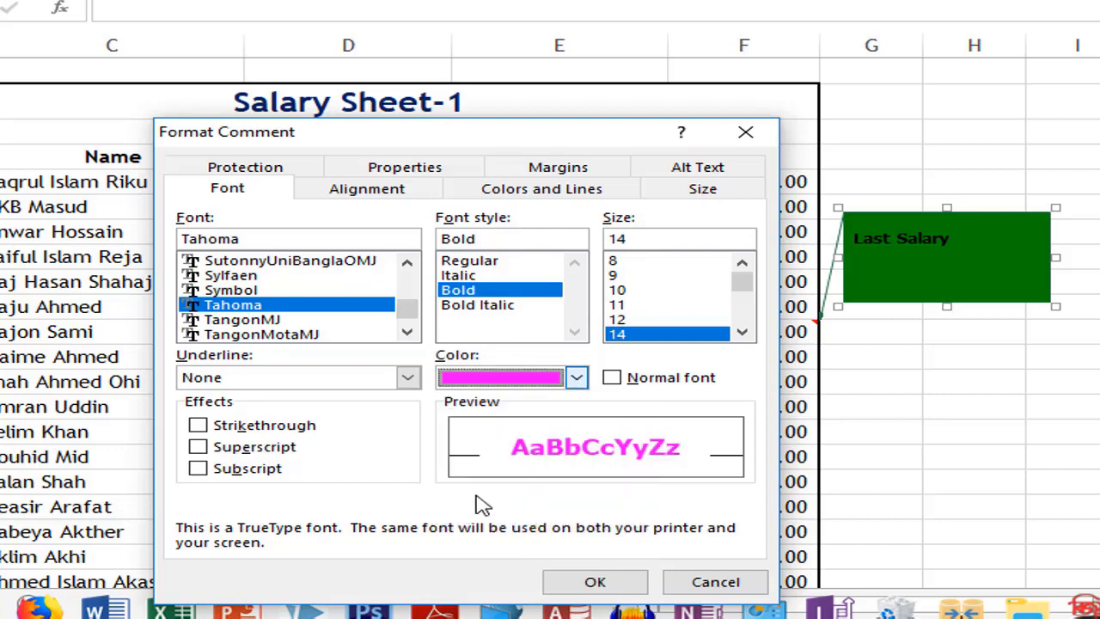
click(599, 584)
click(965, 264)
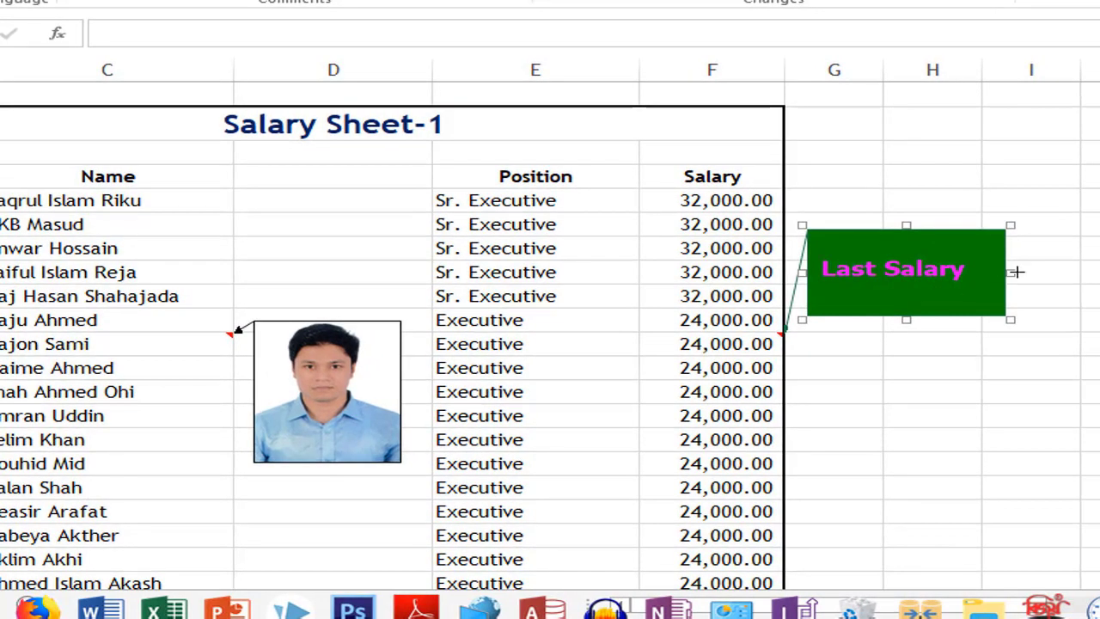
drag(1013, 272, 1065, 272)
drag(933, 318, 935, 392)
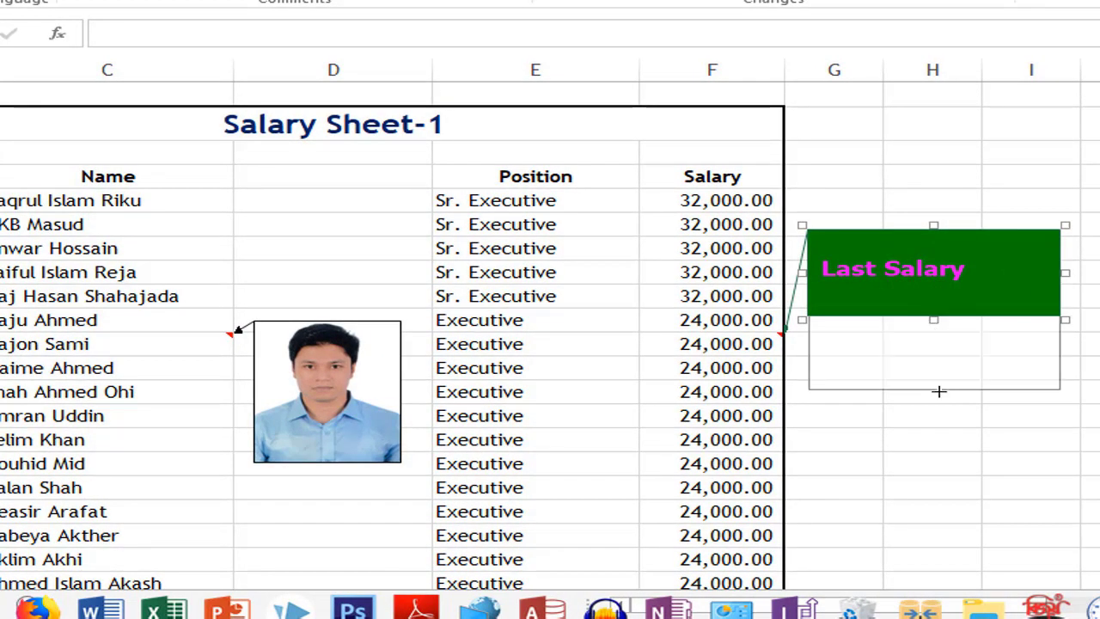
drag(1007, 322, 1004, 324)
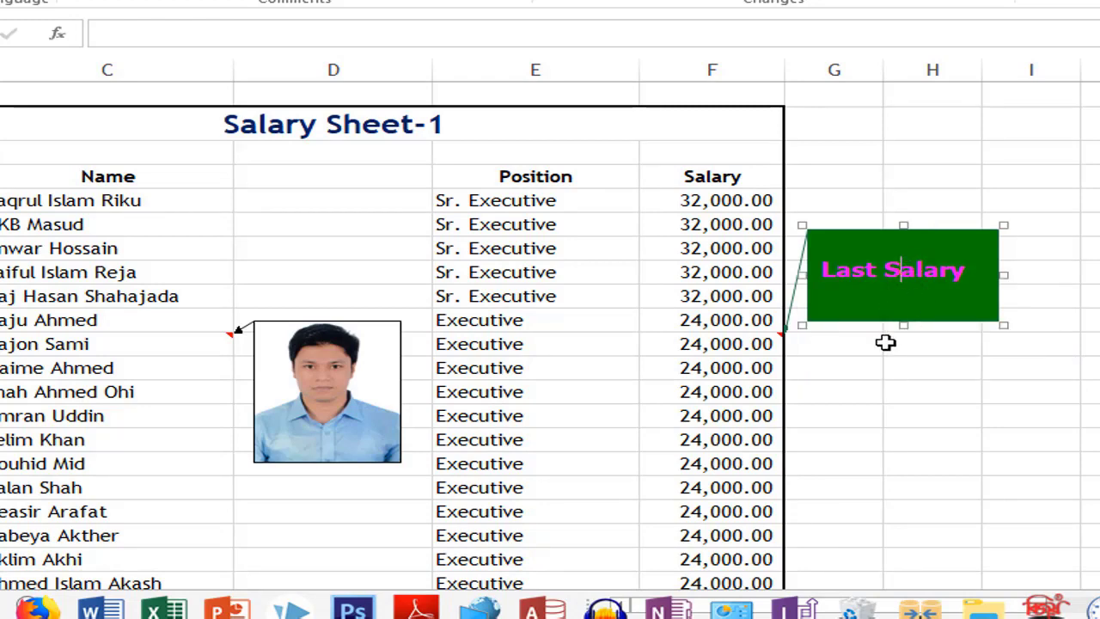
click(906, 298)
Rotate the Last Salary comment text to read upward in its Alignment settings.
right_click(946, 227)
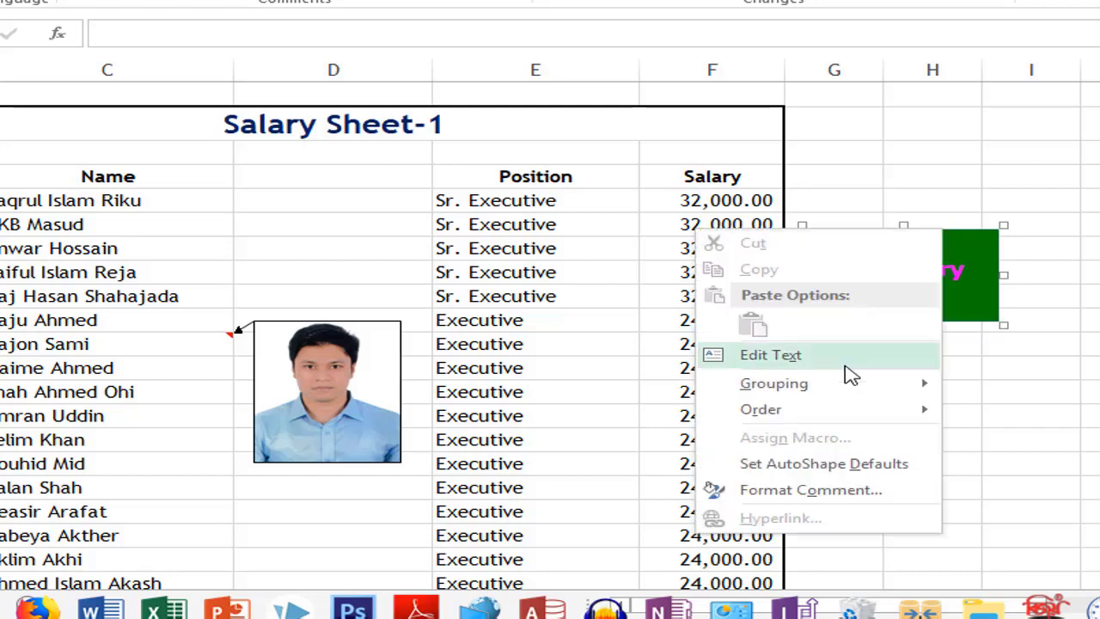
click(873, 497)
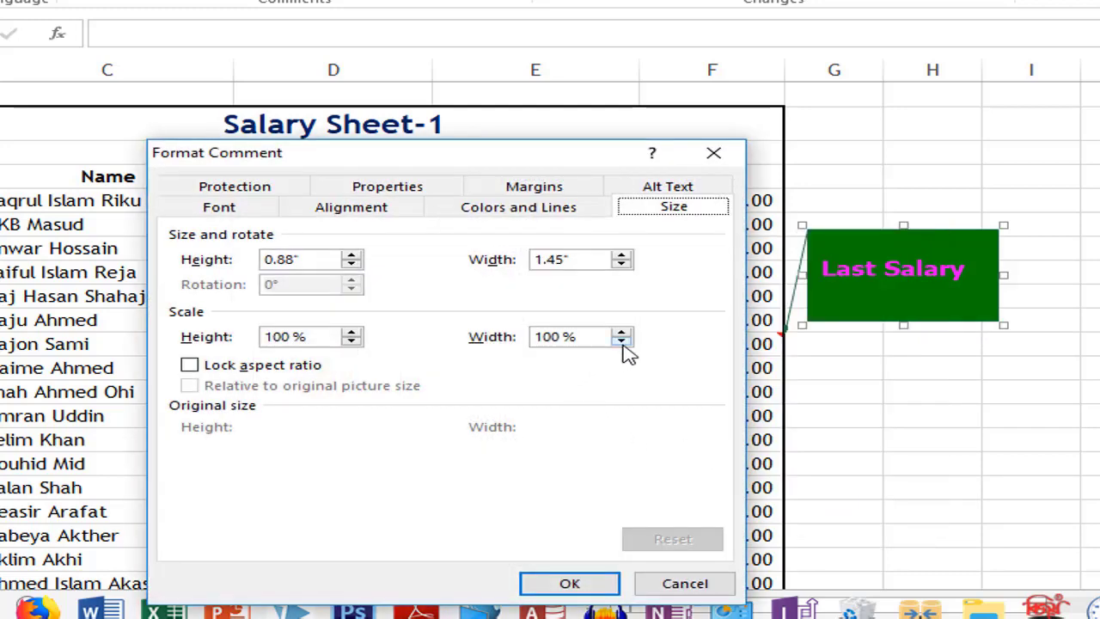
click(399, 215)
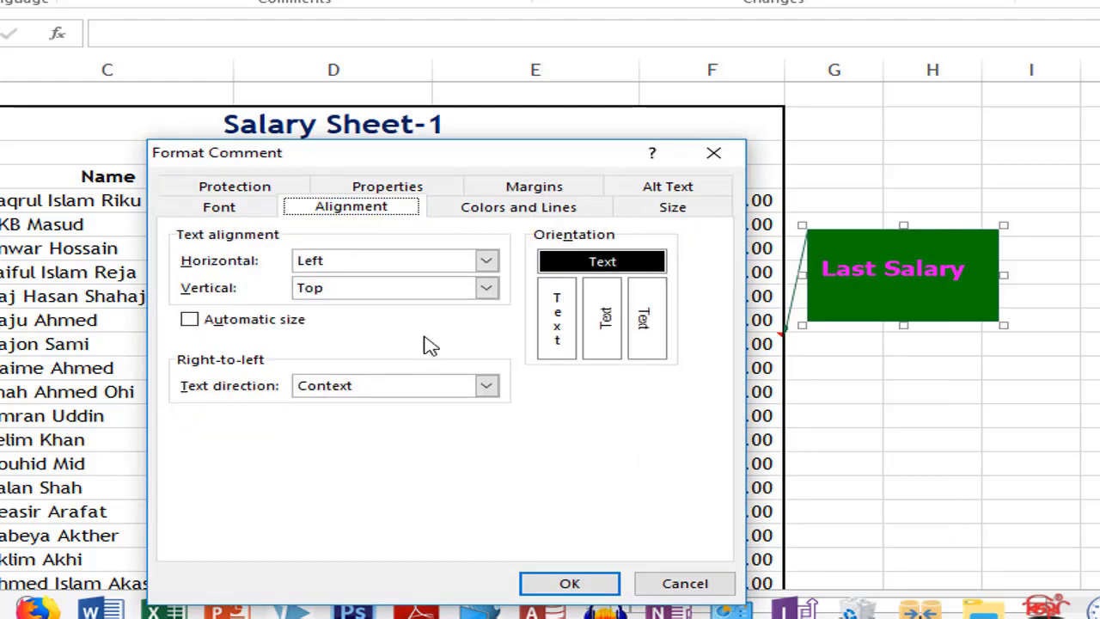
click(560, 319)
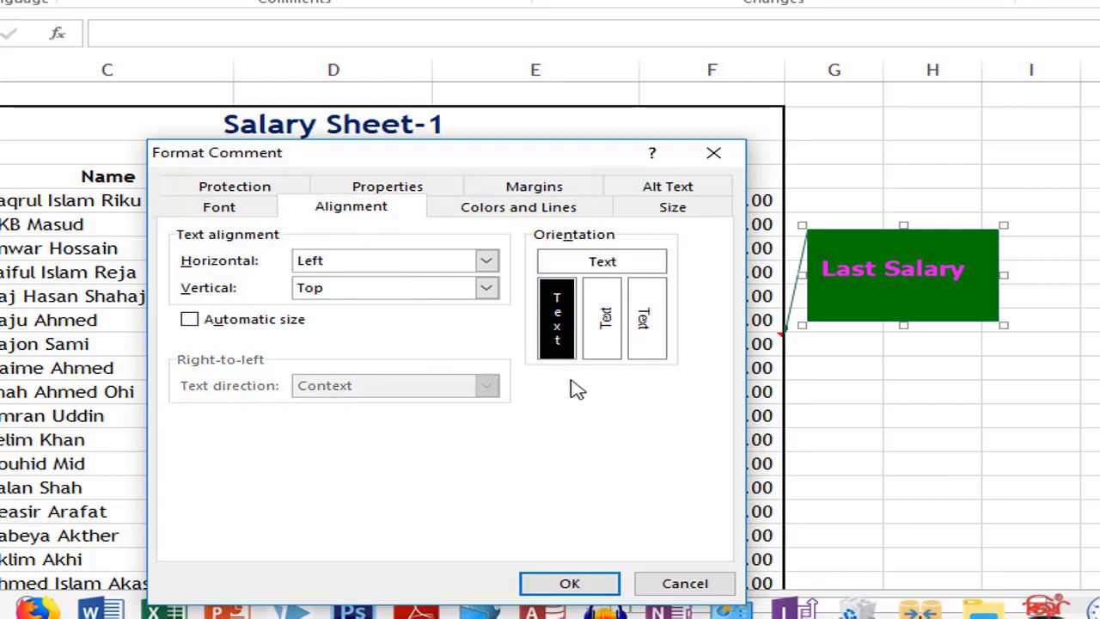
click(606, 327)
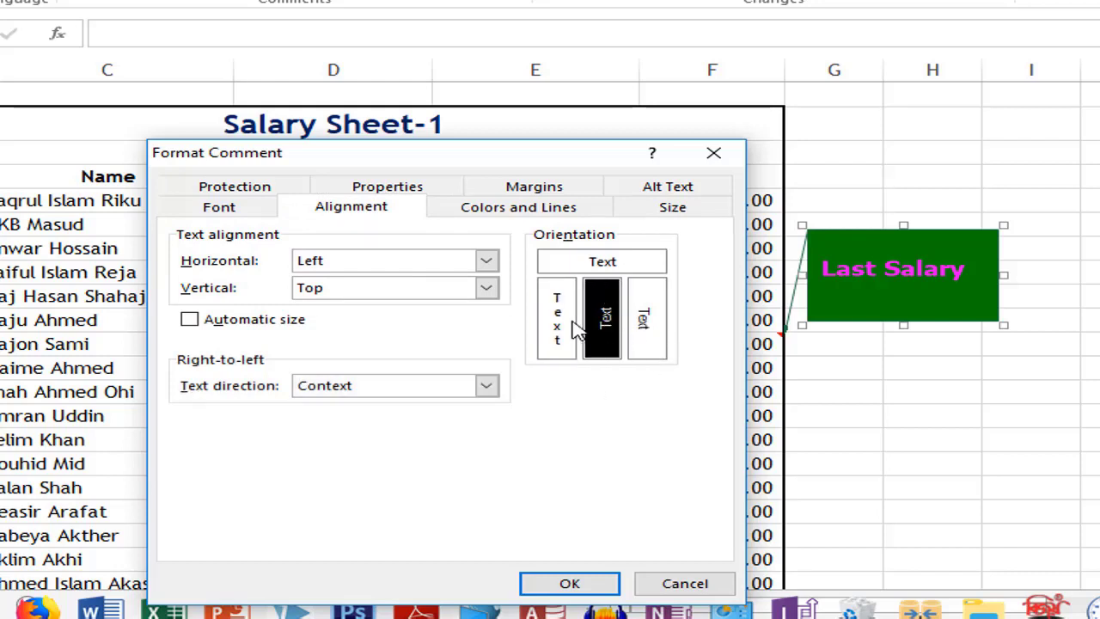
Center the comment text horizontally and vertically, keep the upward orientation, and apply.
click(478, 263)
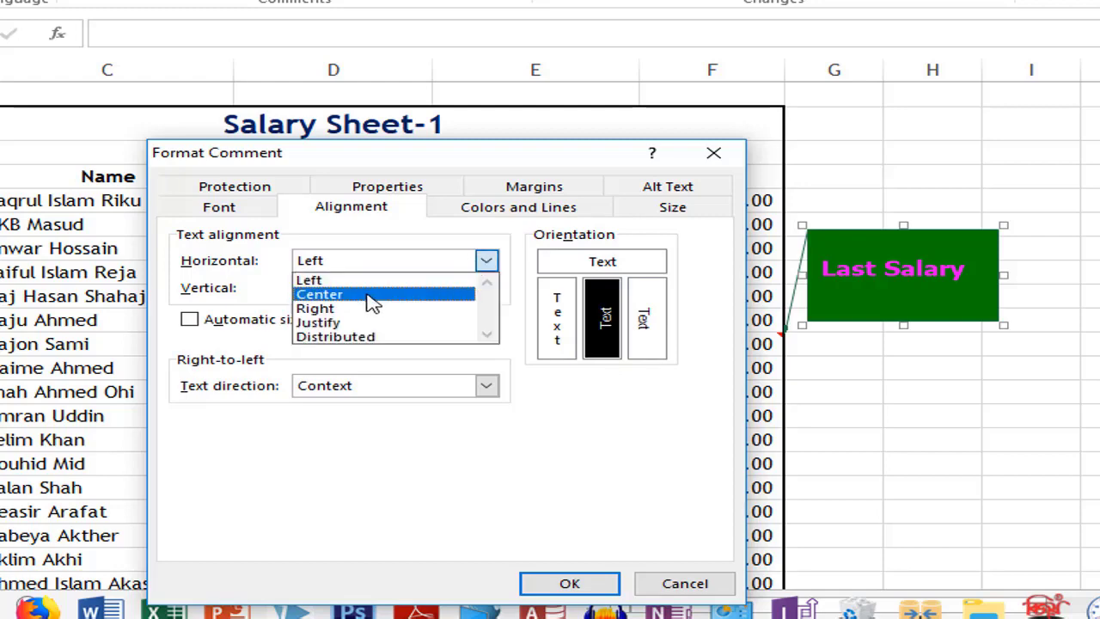
click(305, 279)
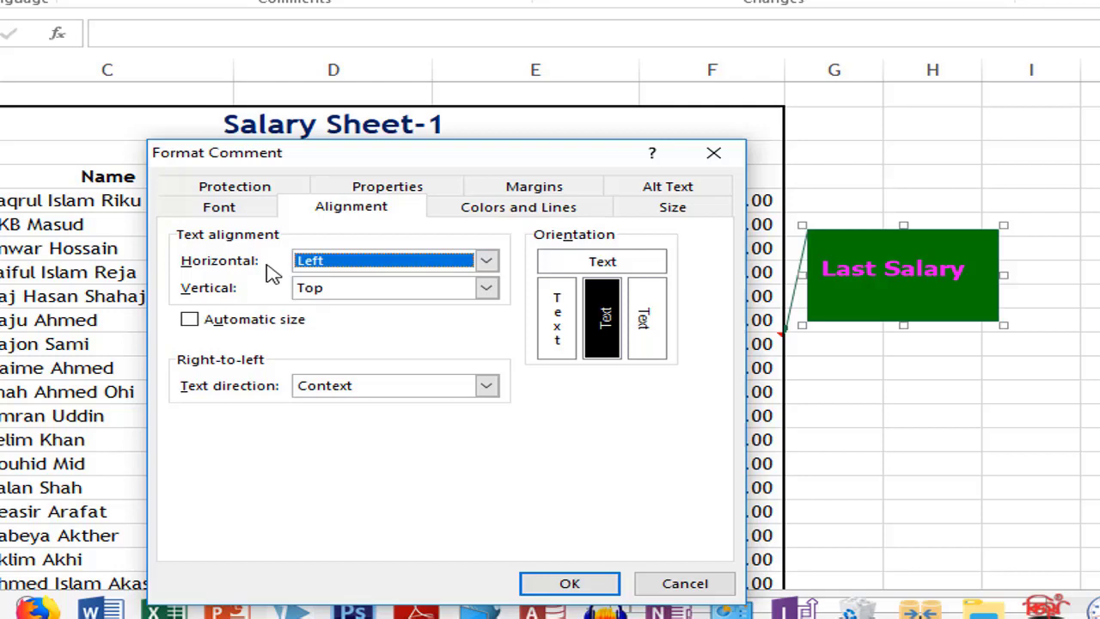
click(340, 291)
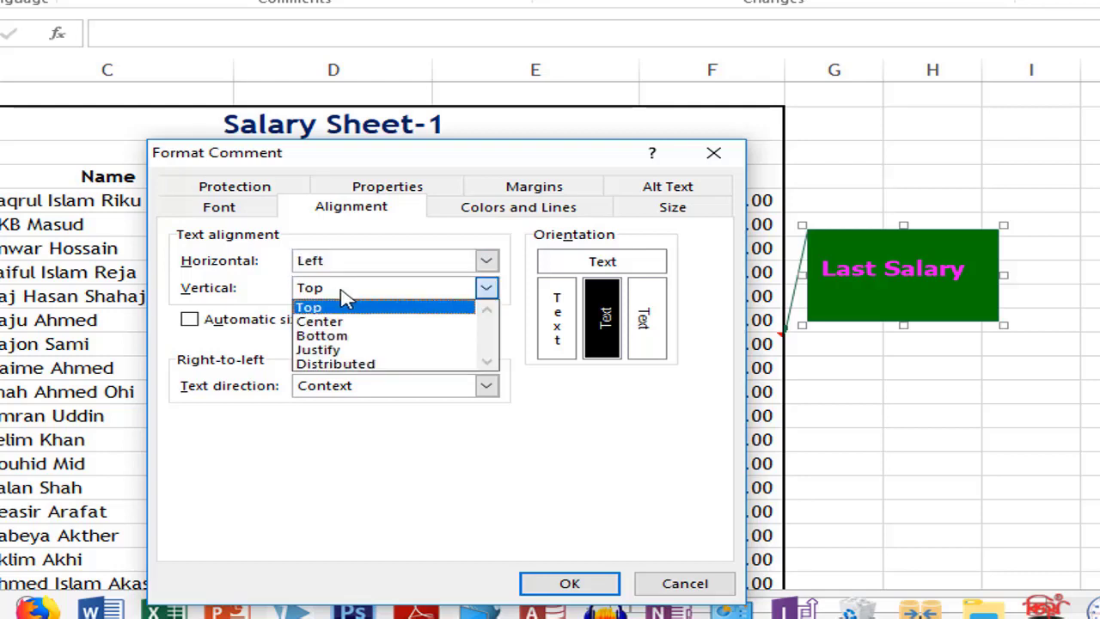
click(365, 265)
click(383, 267)
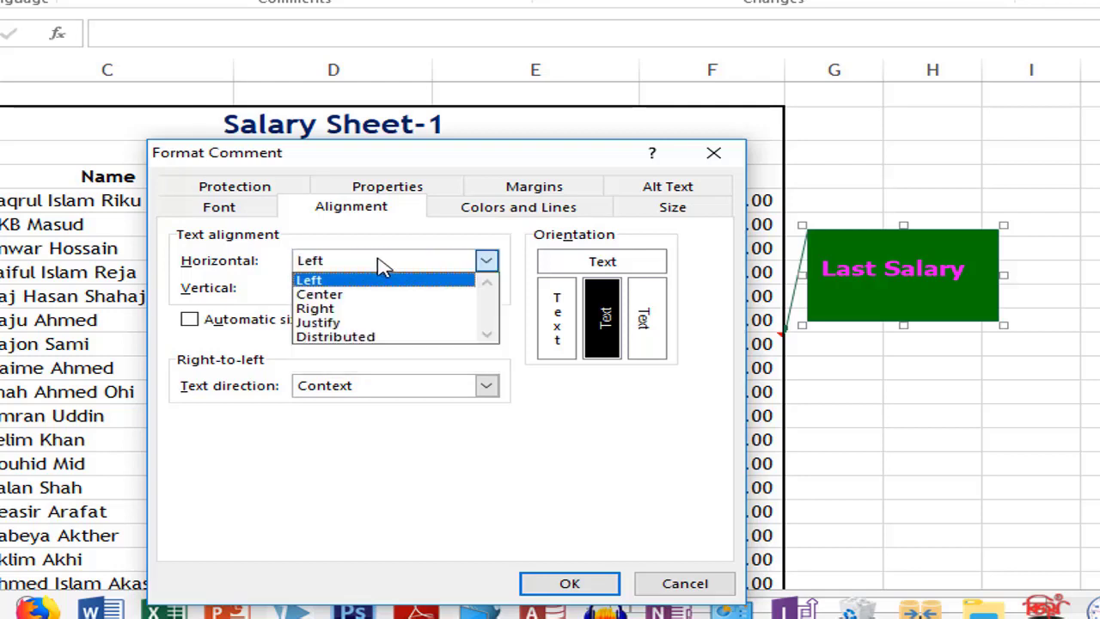
click(319, 294)
click(353, 288)
click(344, 321)
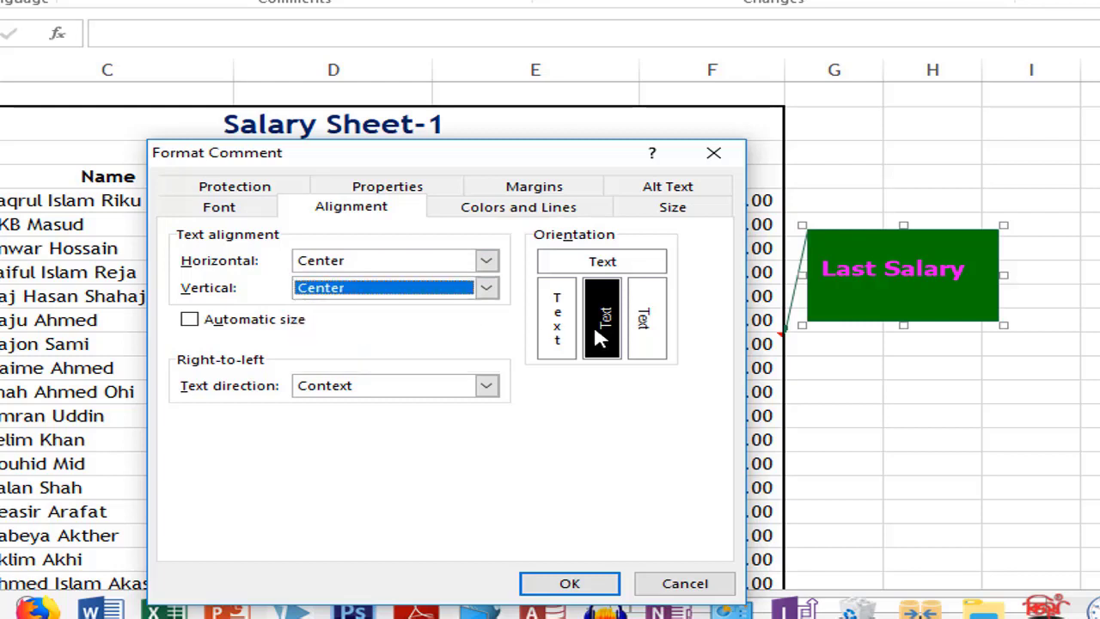
click(554, 317)
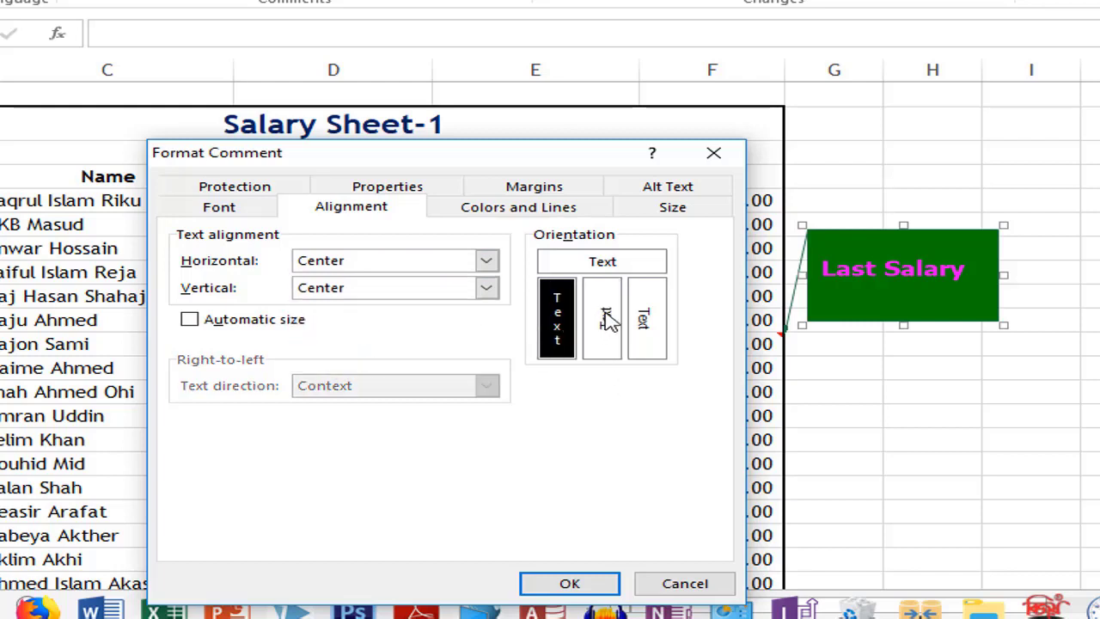
click(605, 318)
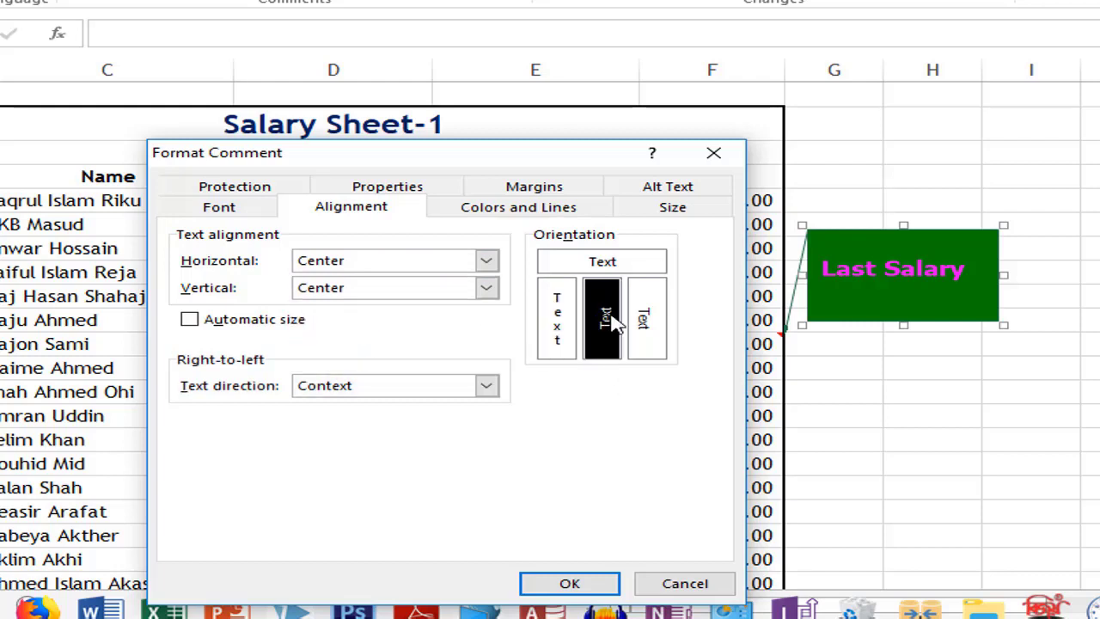
click(570, 584)
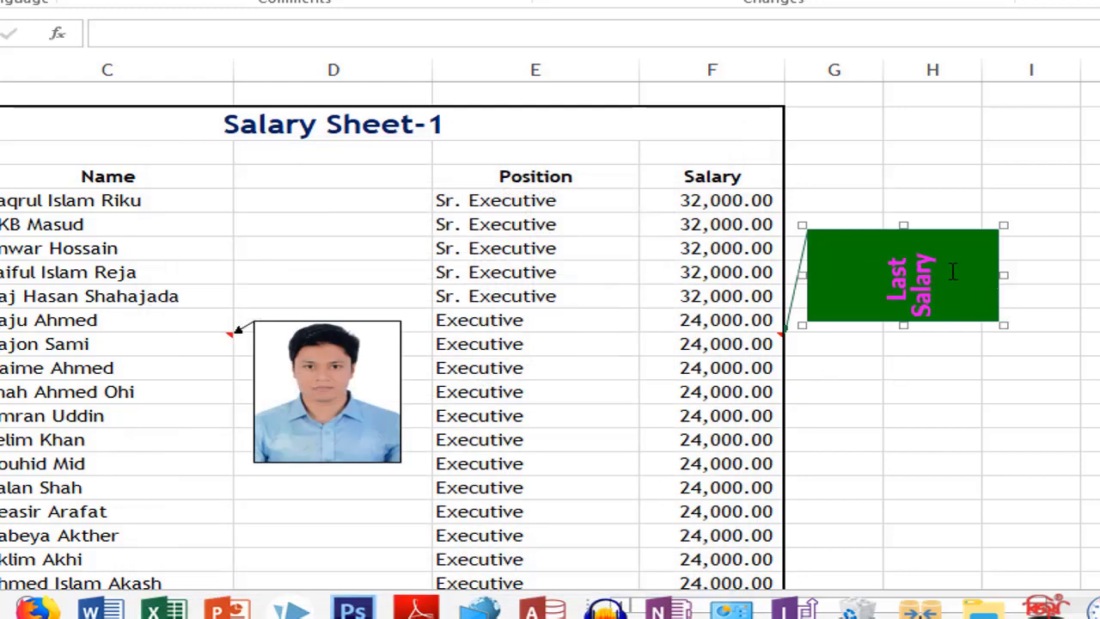
Reopen Format Comment for the Last Salary comment and close it without changes.
click(947, 239)
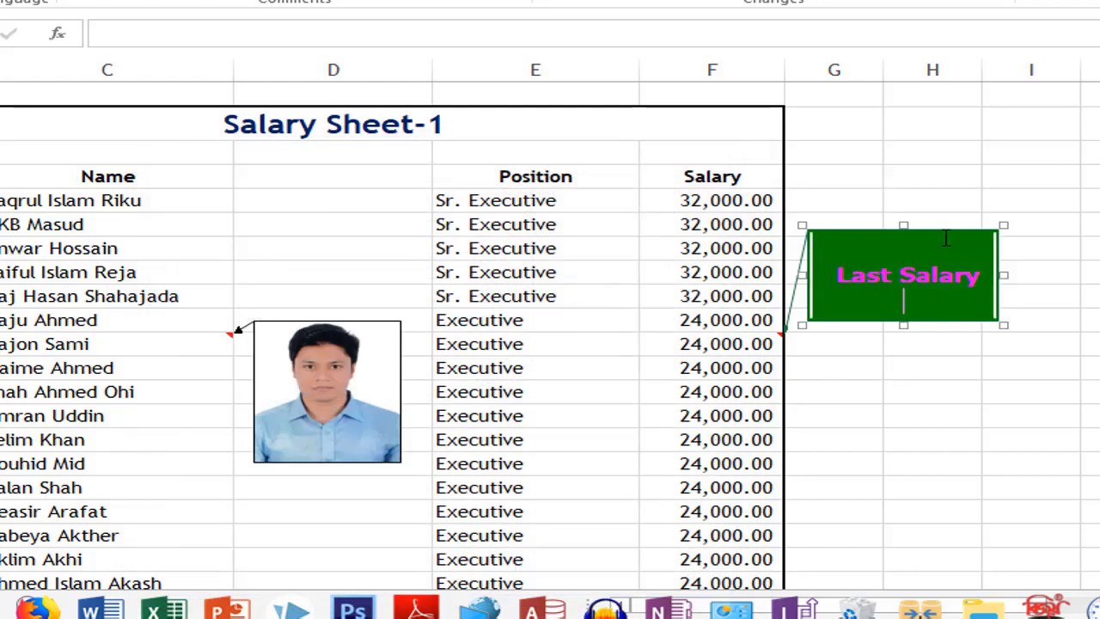
right_click(942, 229)
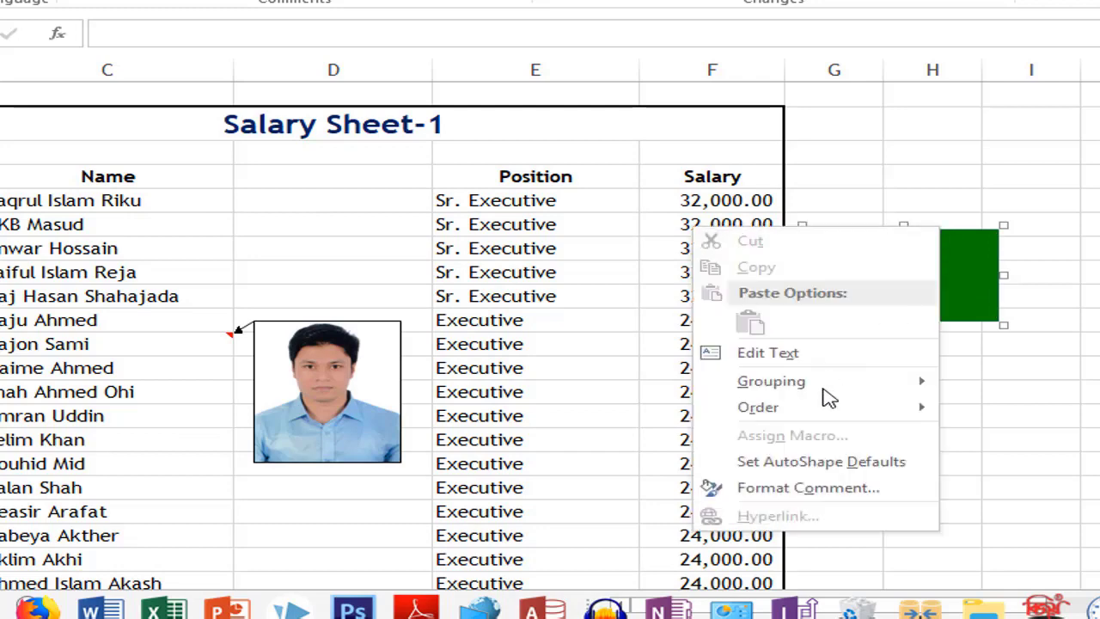
click(827, 489)
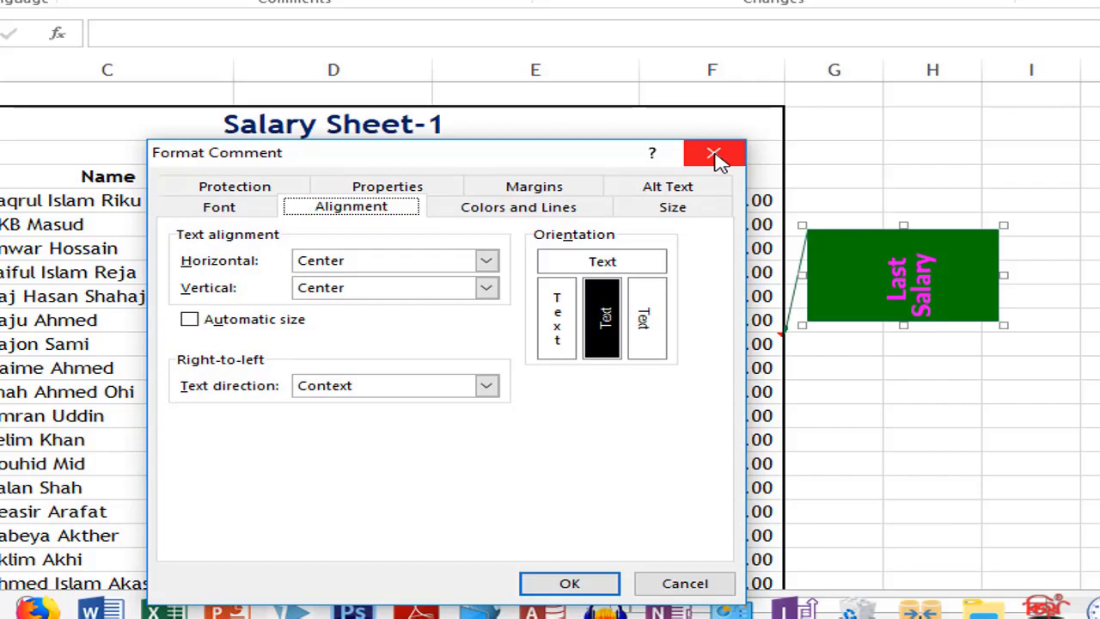
click(713, 155)
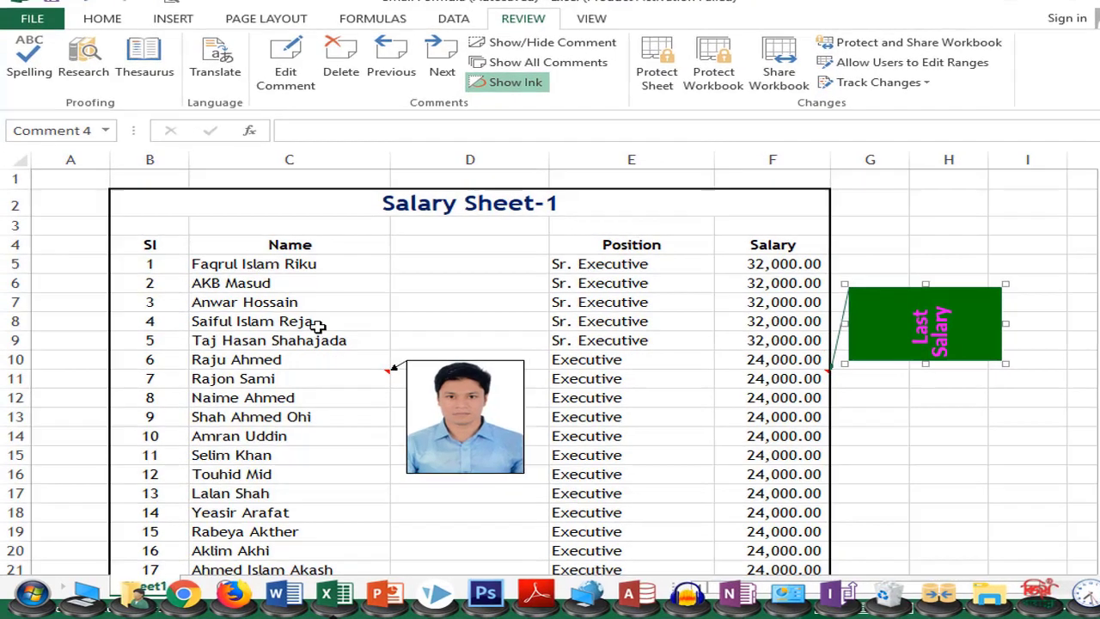
Delete the photo comment from the name cell C11.
click(310, 327)
click(469, 307)
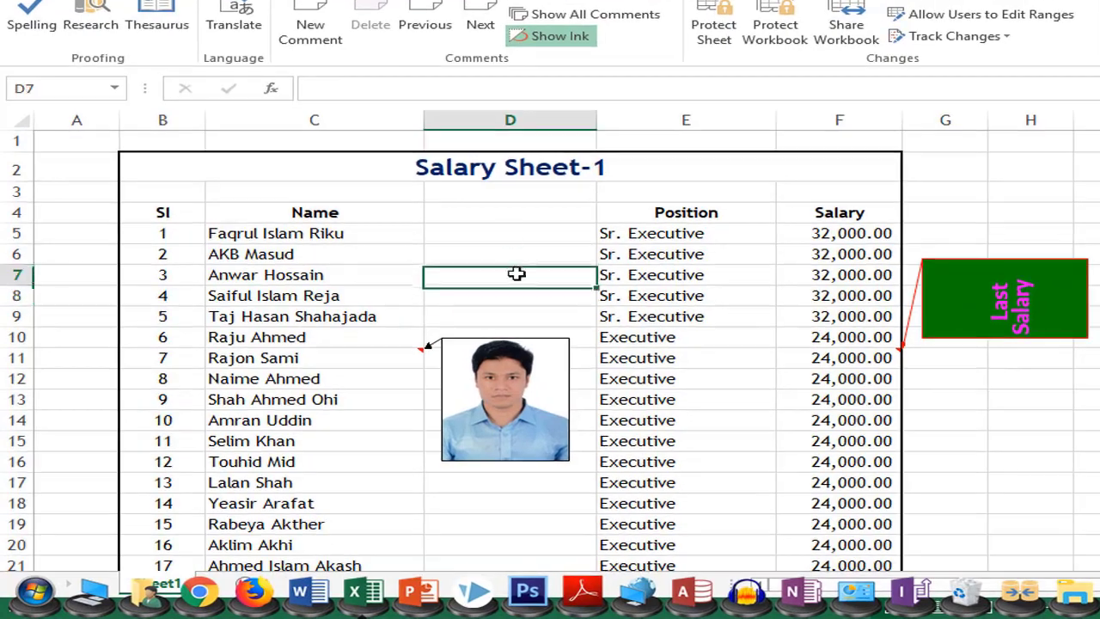
key(Up)
key(Up)
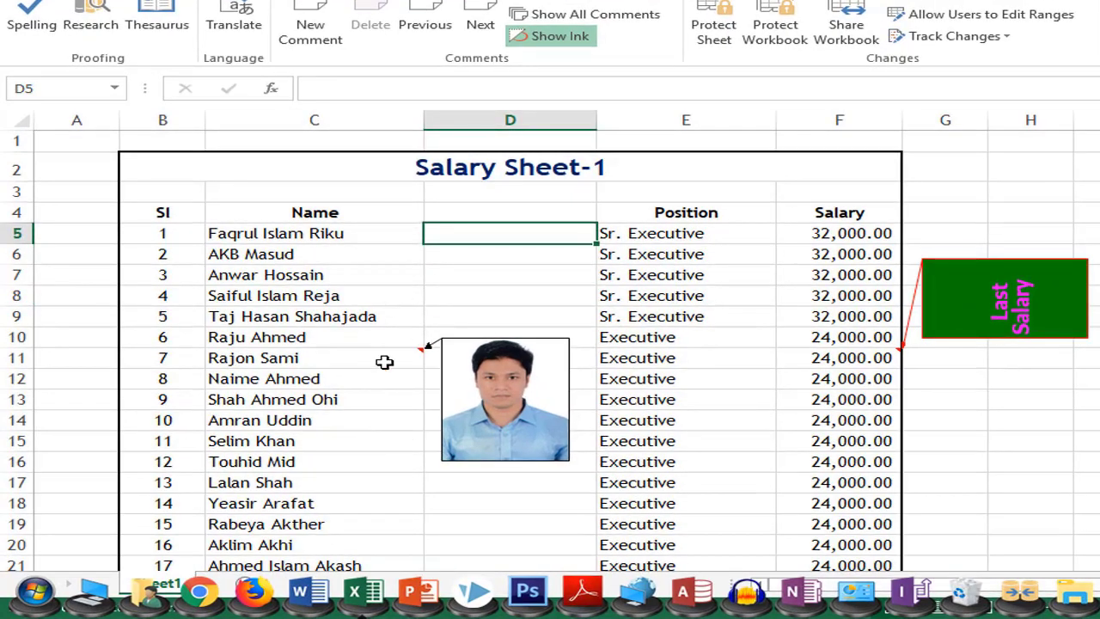
right_click(384, 362)
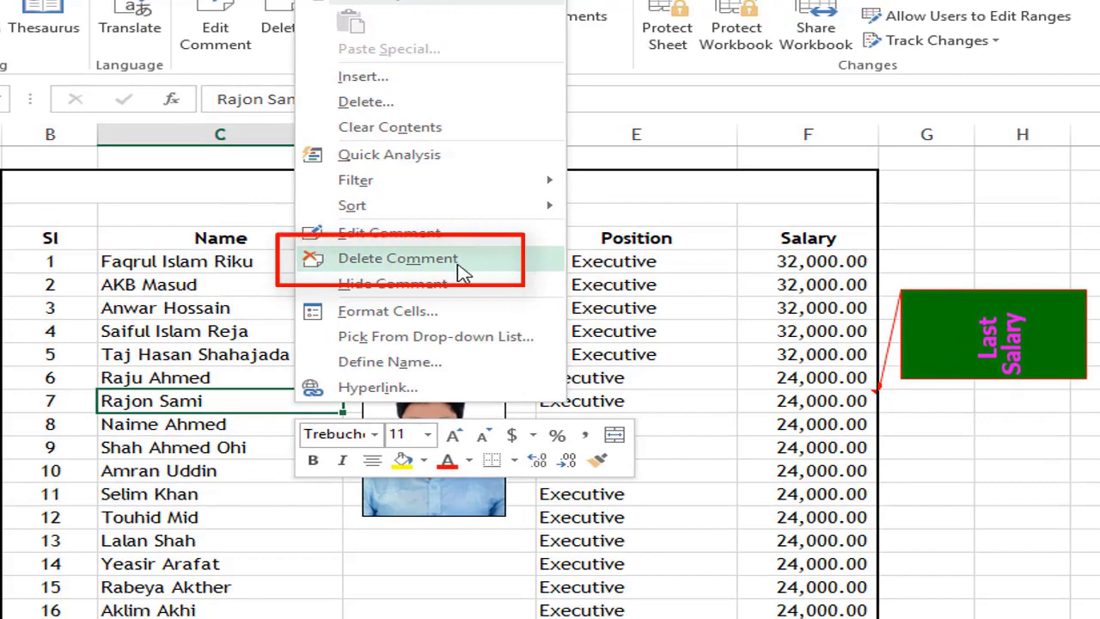
click(441, 270)
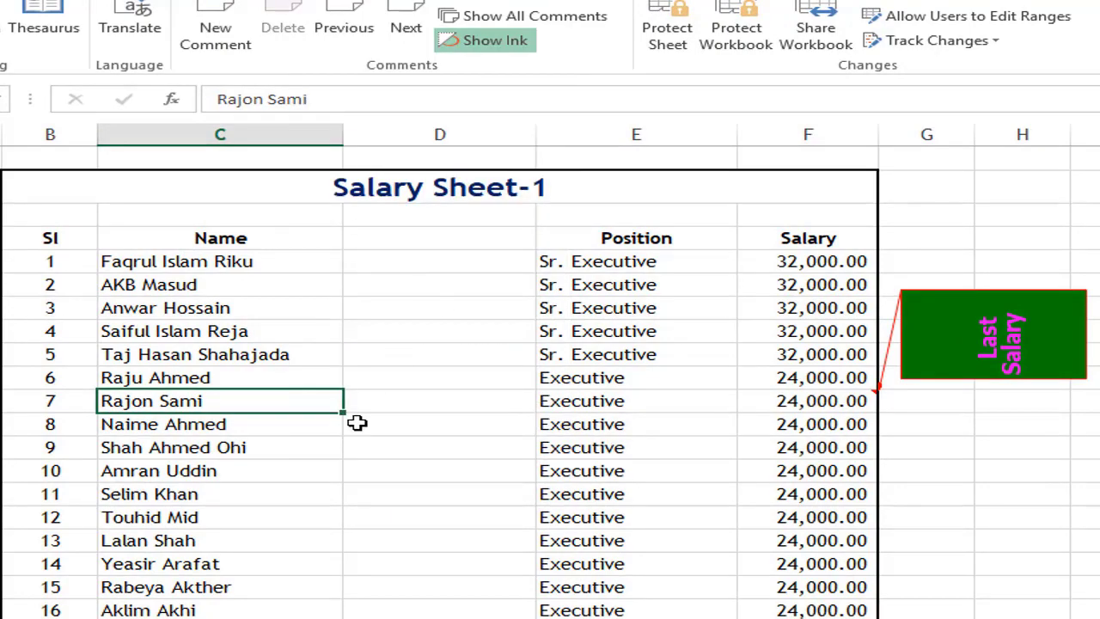
Remove the Last Salary comment from its salary cell.
click(338, 450)
key(Right)
key(Right)
key(Up)
key(Up)
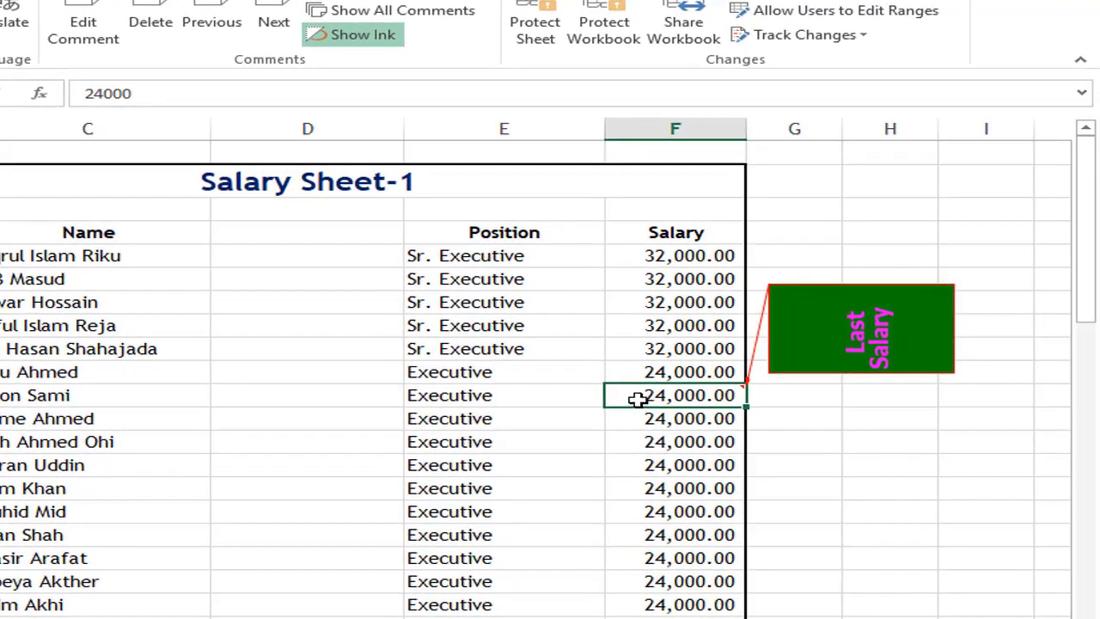
right_click(696, 399)
click(838, 275)
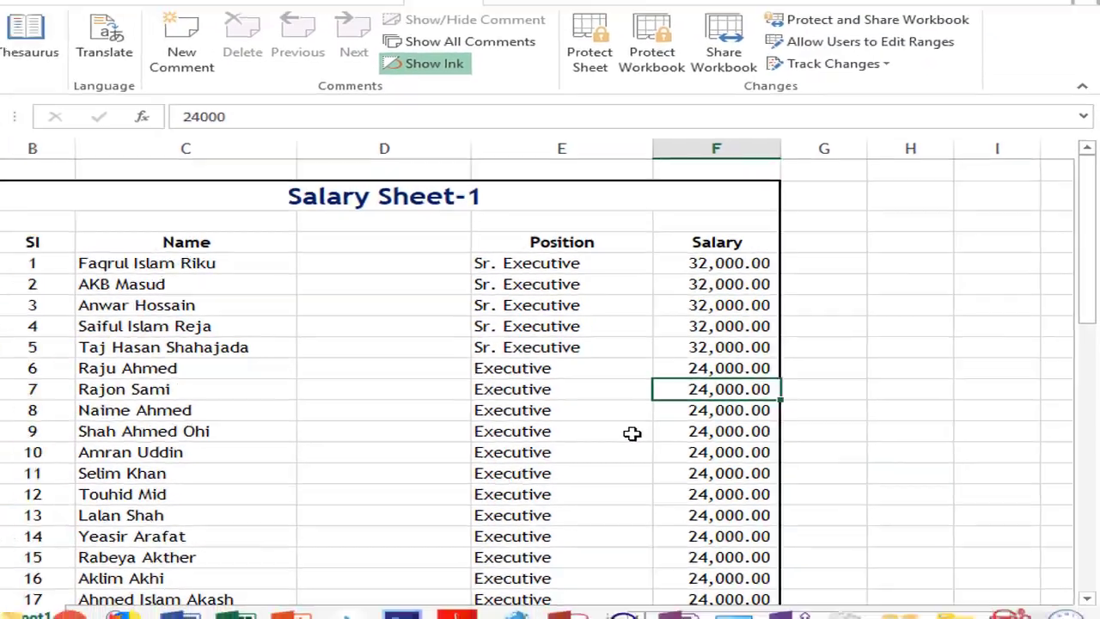